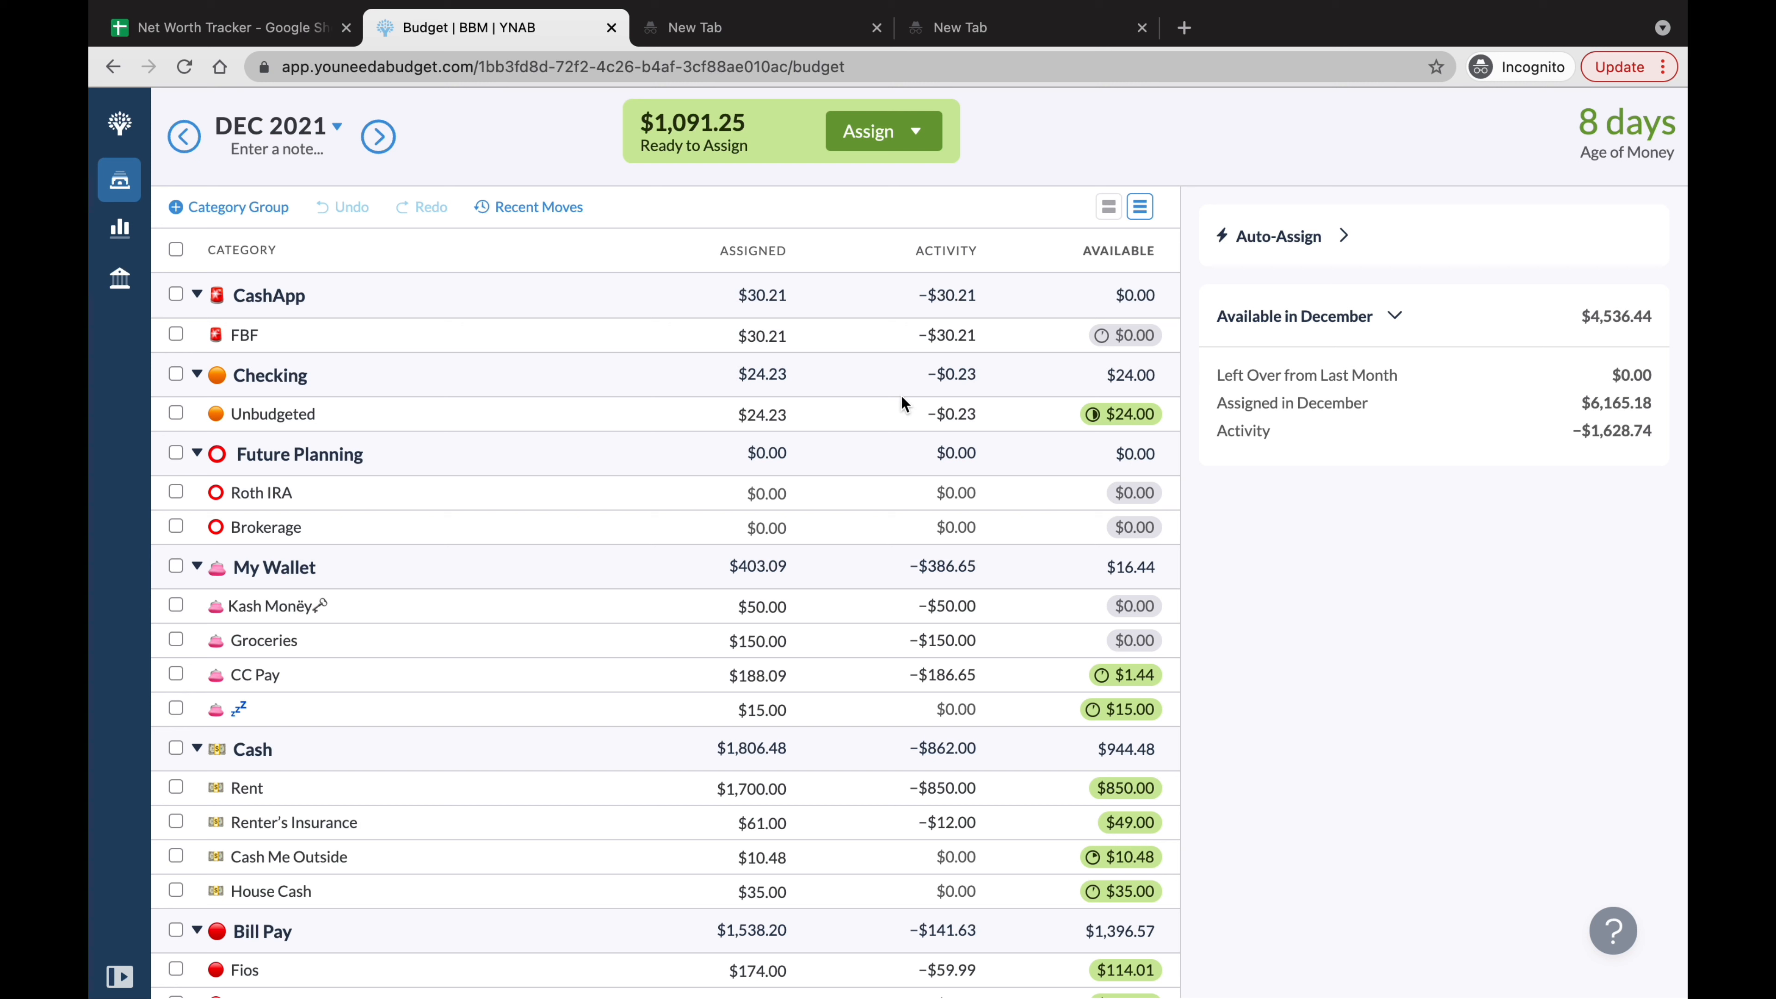
Add $1.25 to the assigned amount of the Unbudgeted category in the Checking group for December 2021.
click(177, 413)
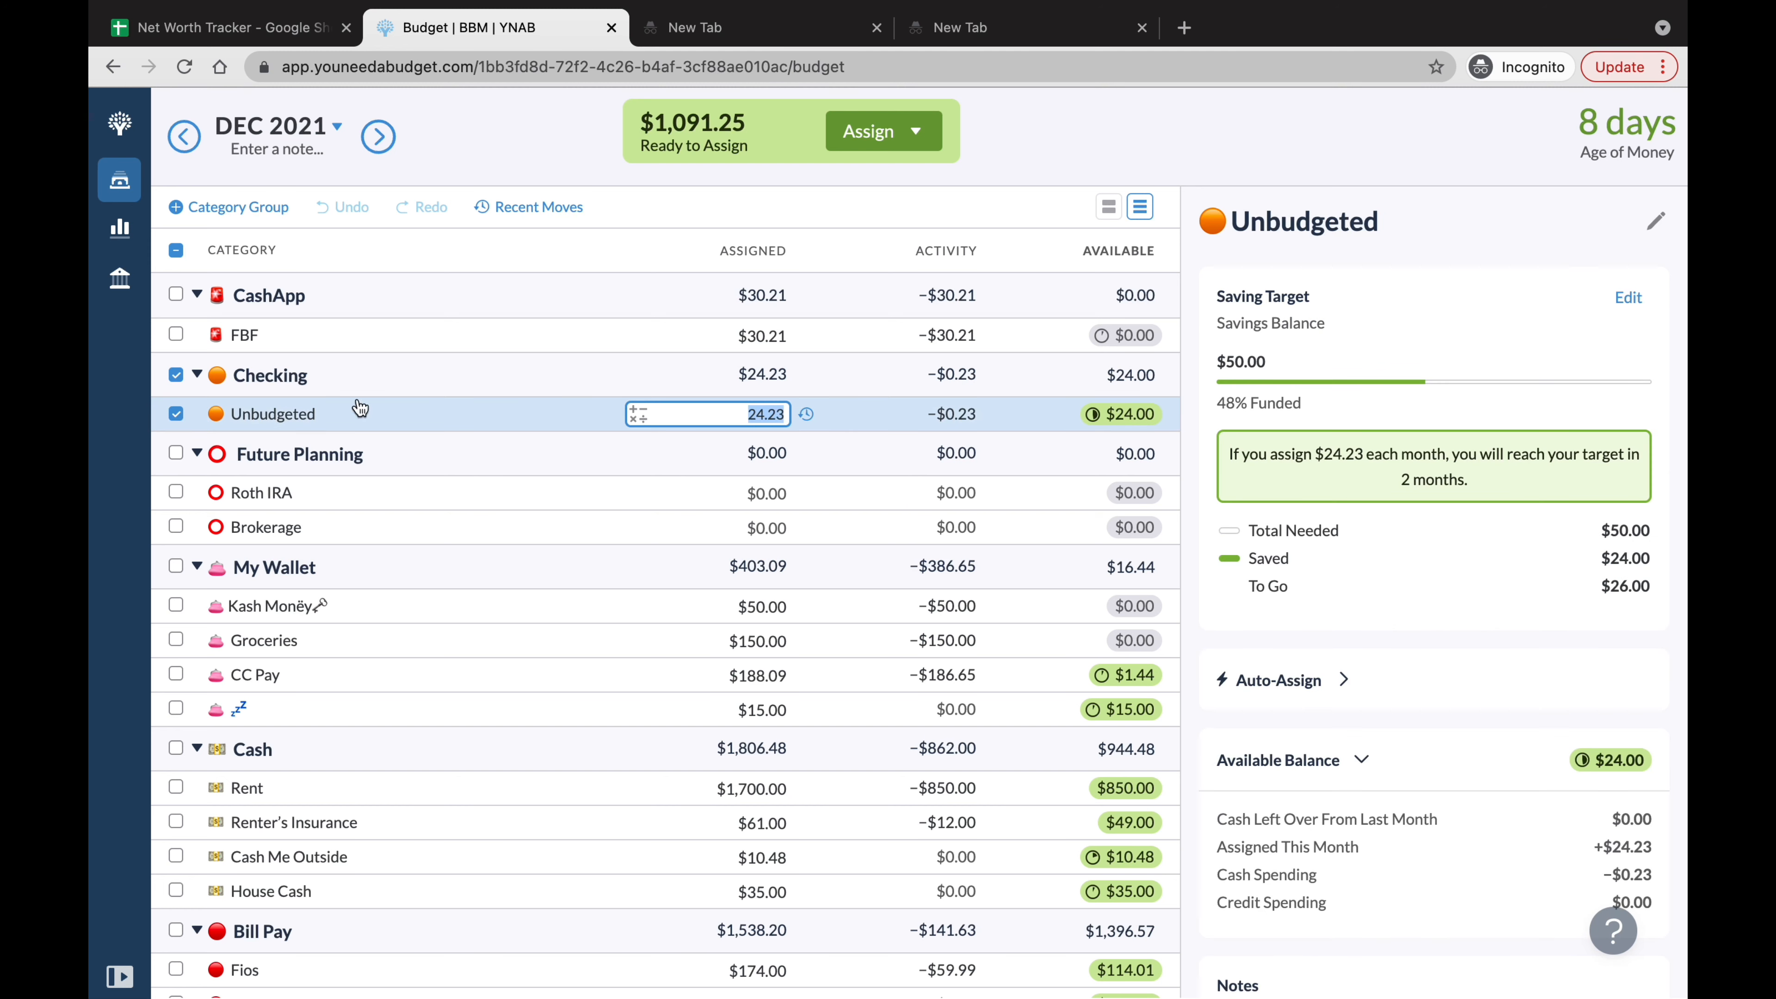
click(786, 413)
text(+1.25)
key(Return)
click(175, 413)
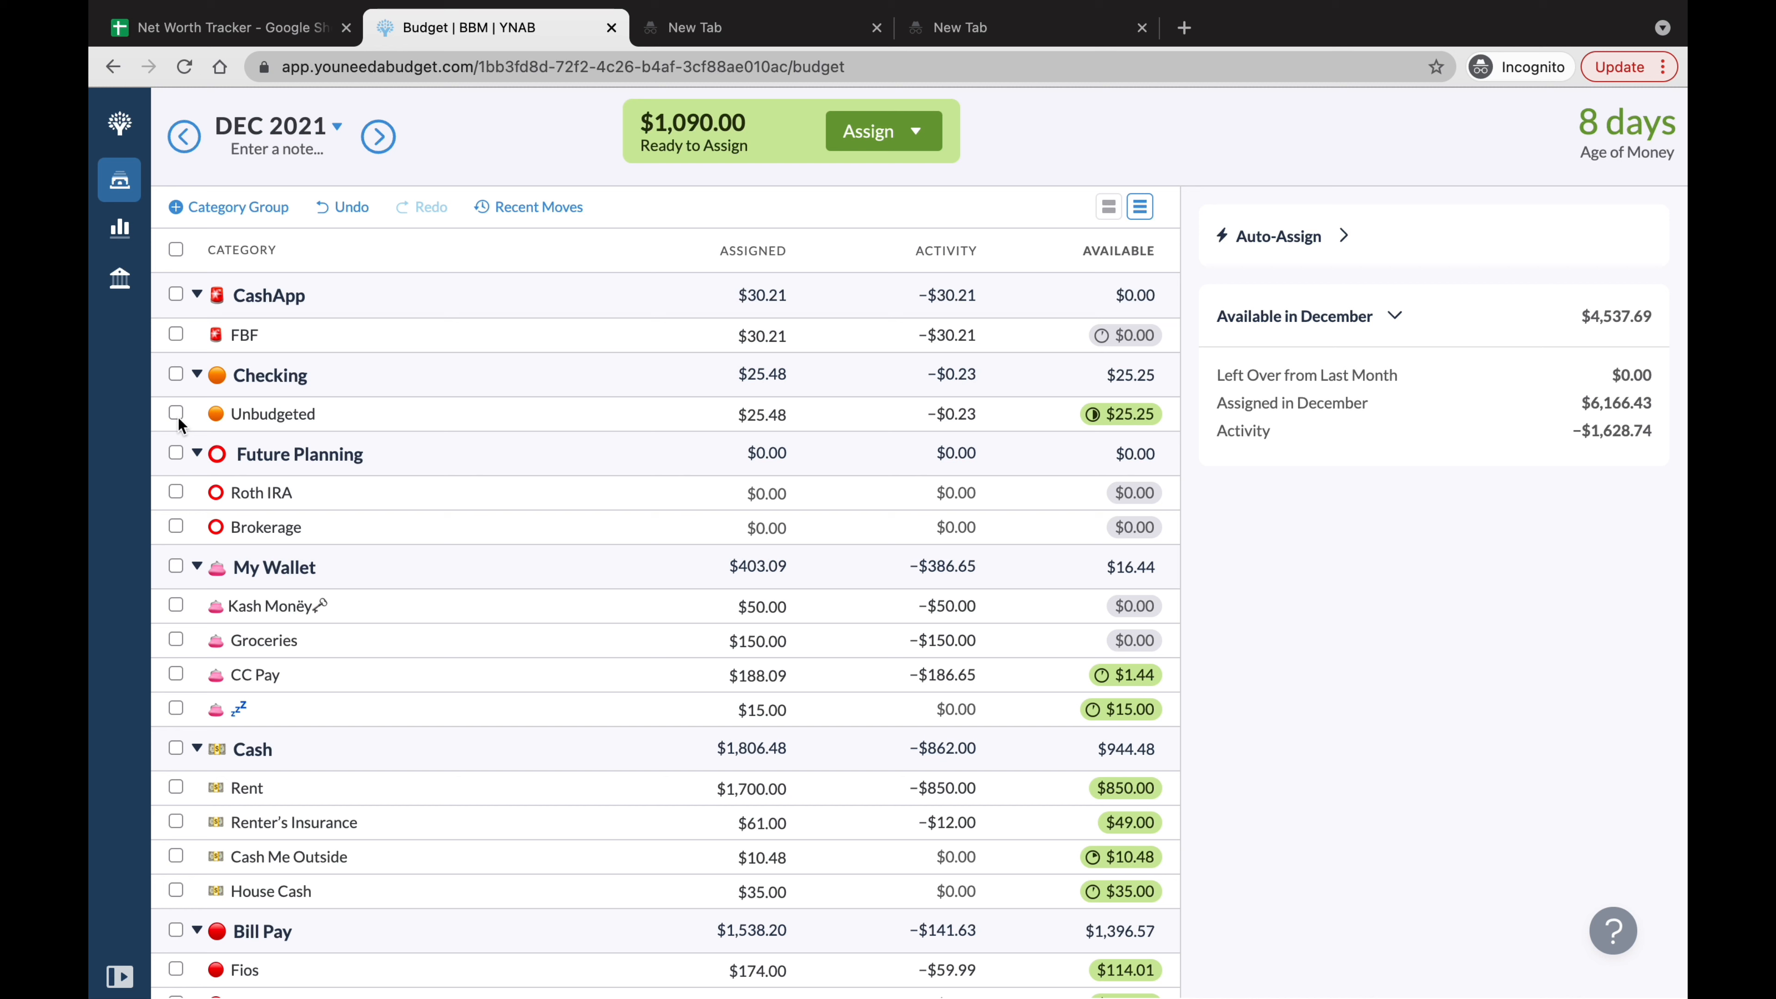
Assign $75 to Roth IRA and $25 to Brokerage in the Future Planning group.
click(176, 492)
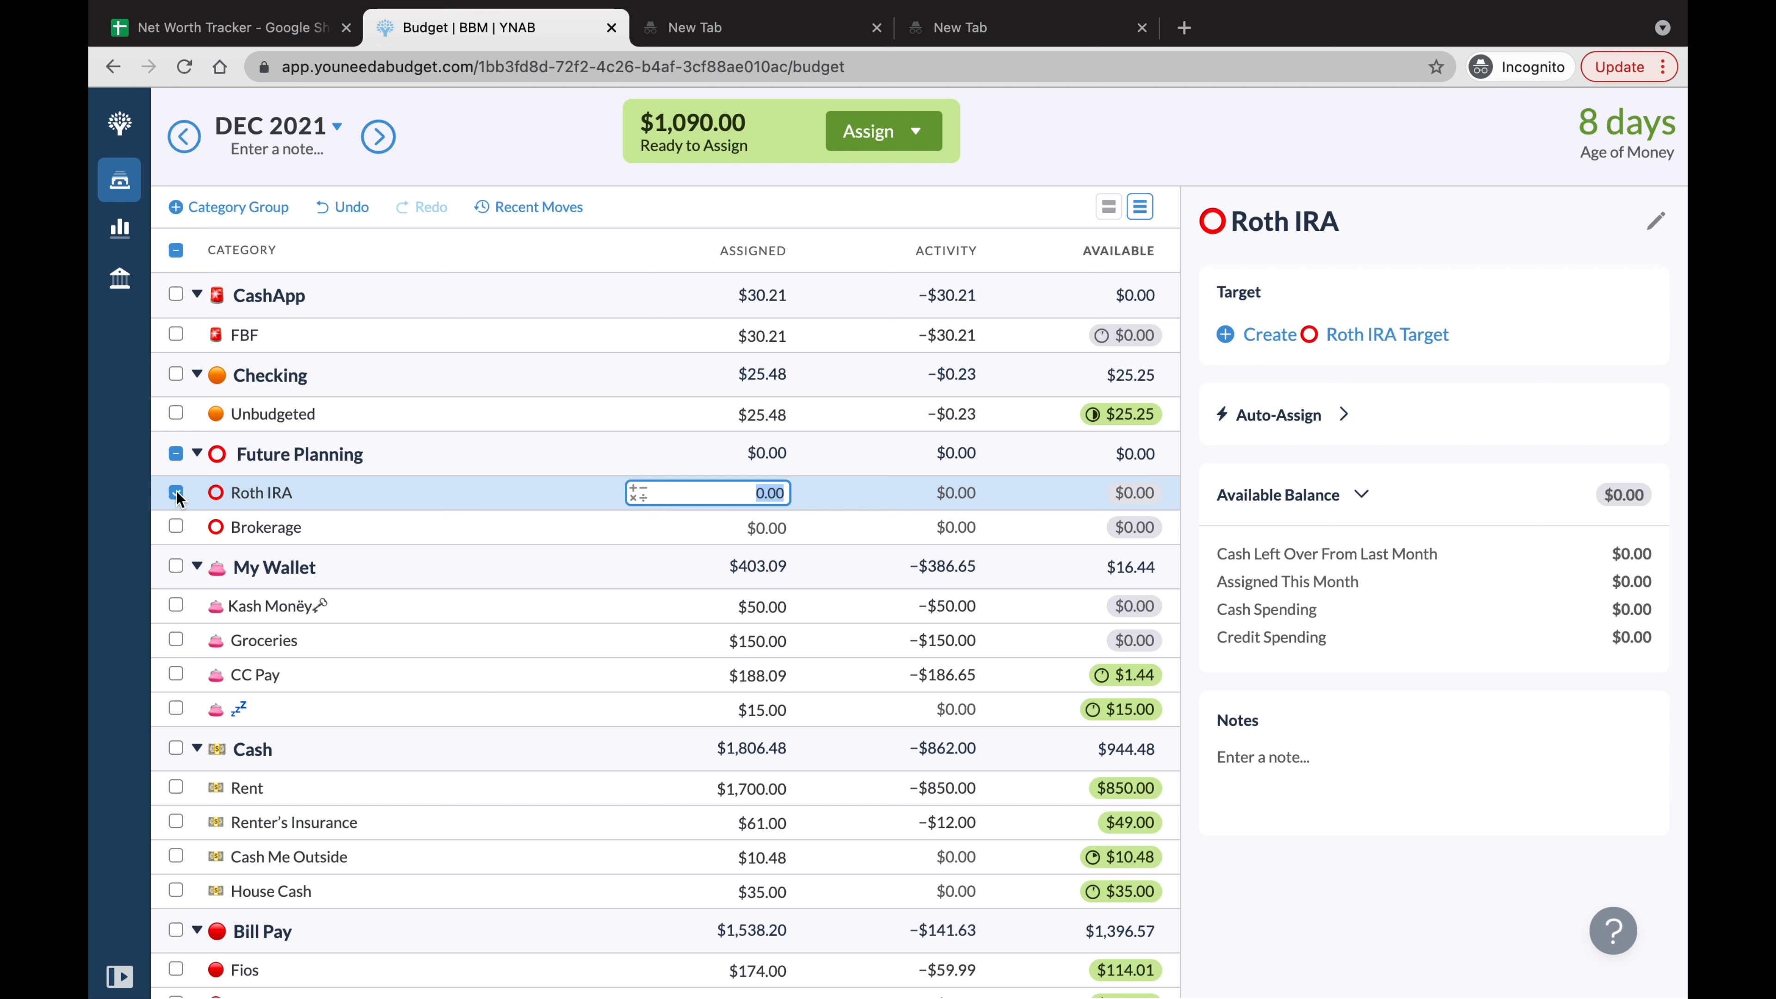
text(75)
click(177, 493)
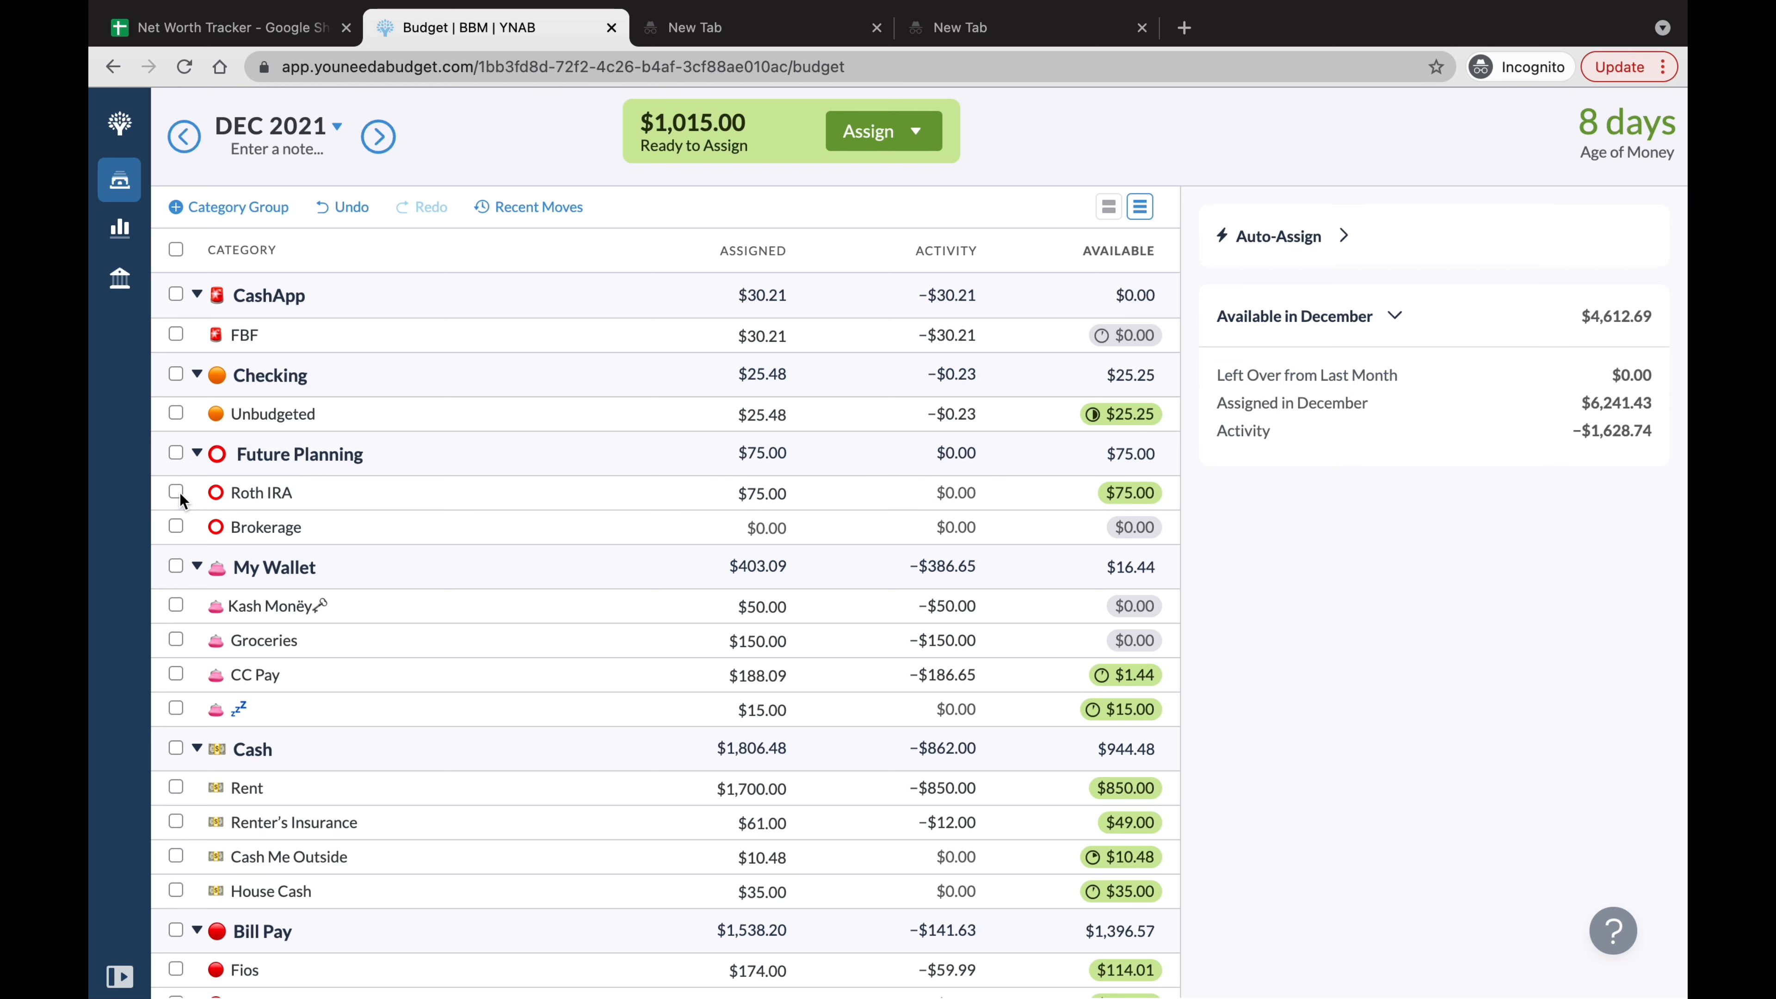
click(176, 528)
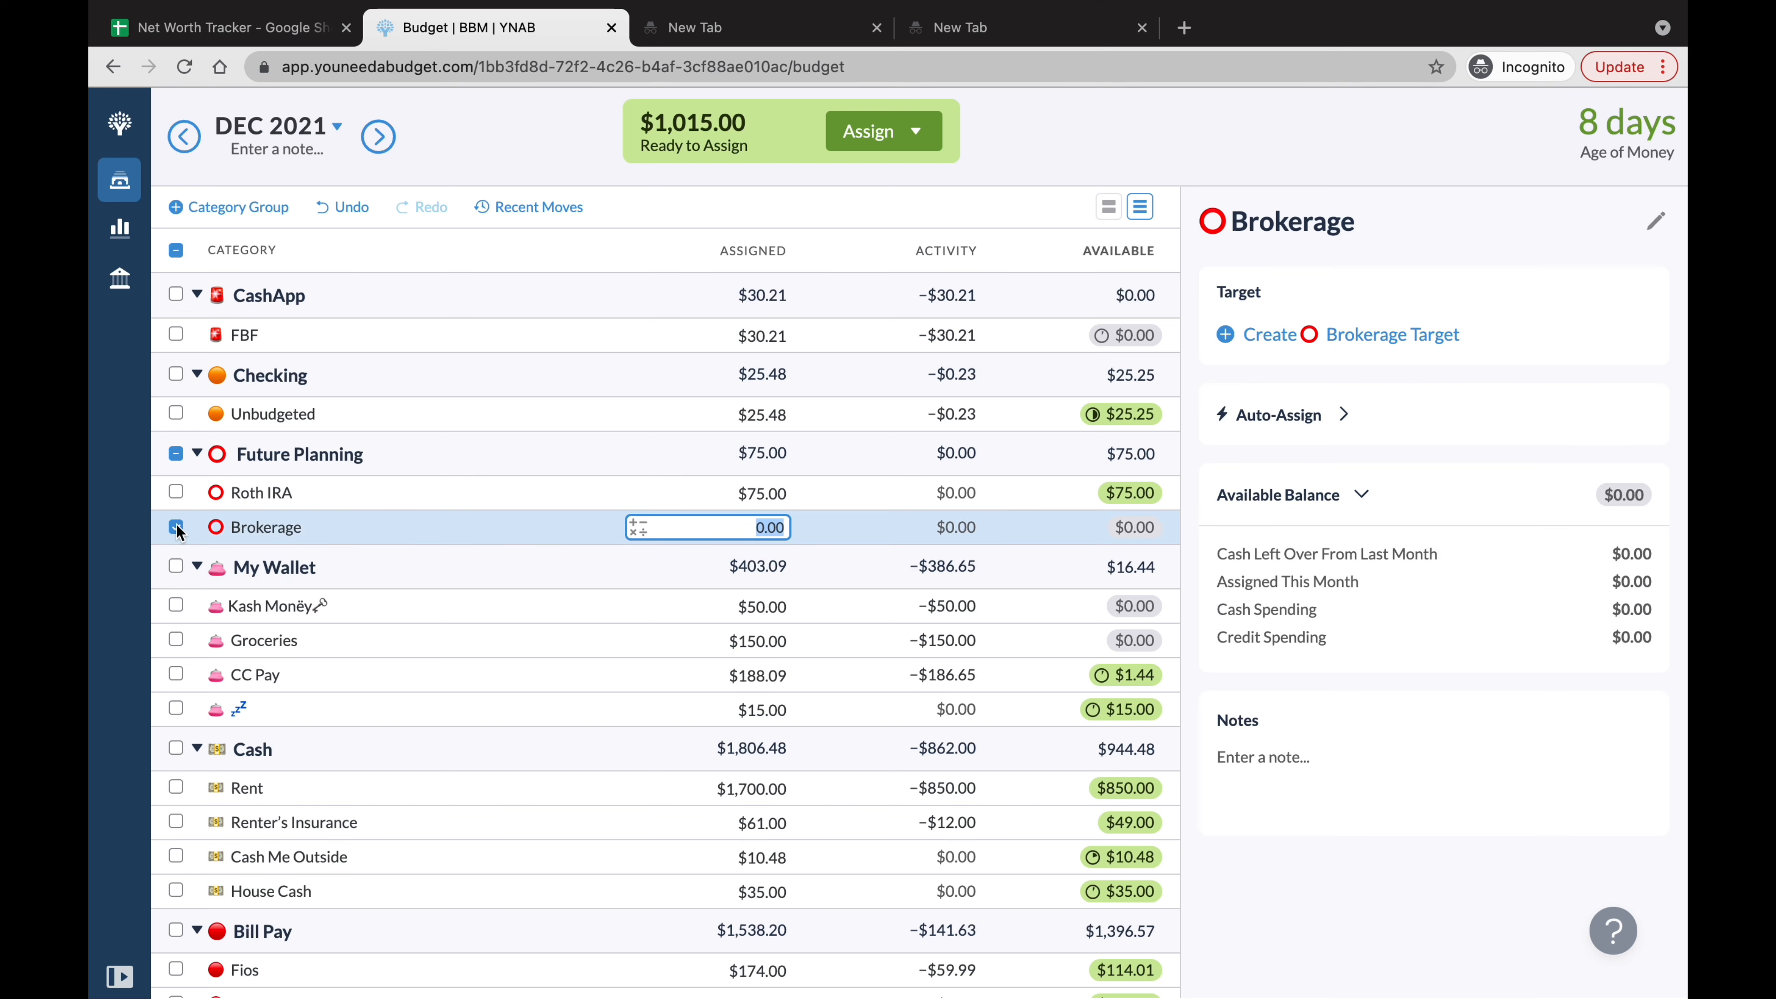
text(25)
click(176, 529)
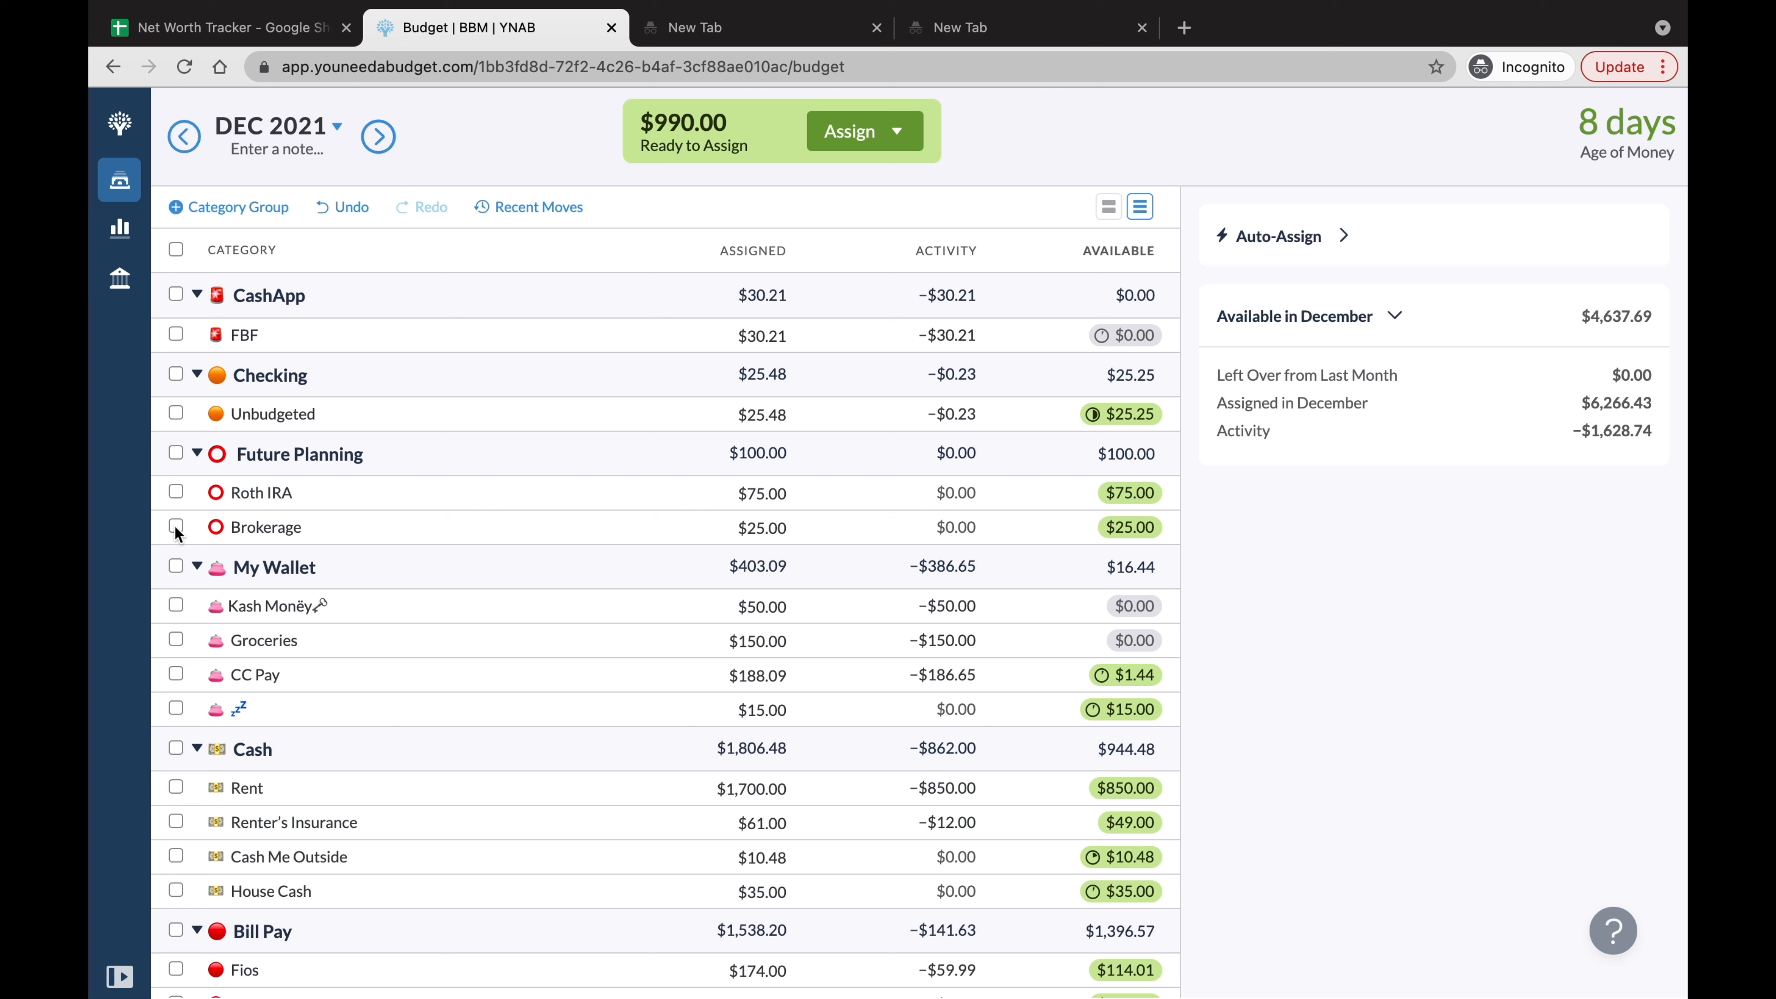
Add $50 to the assigned amount of Kash Monëy and $150 to that of Groceries in the My Wallet group.
click(176, 606)
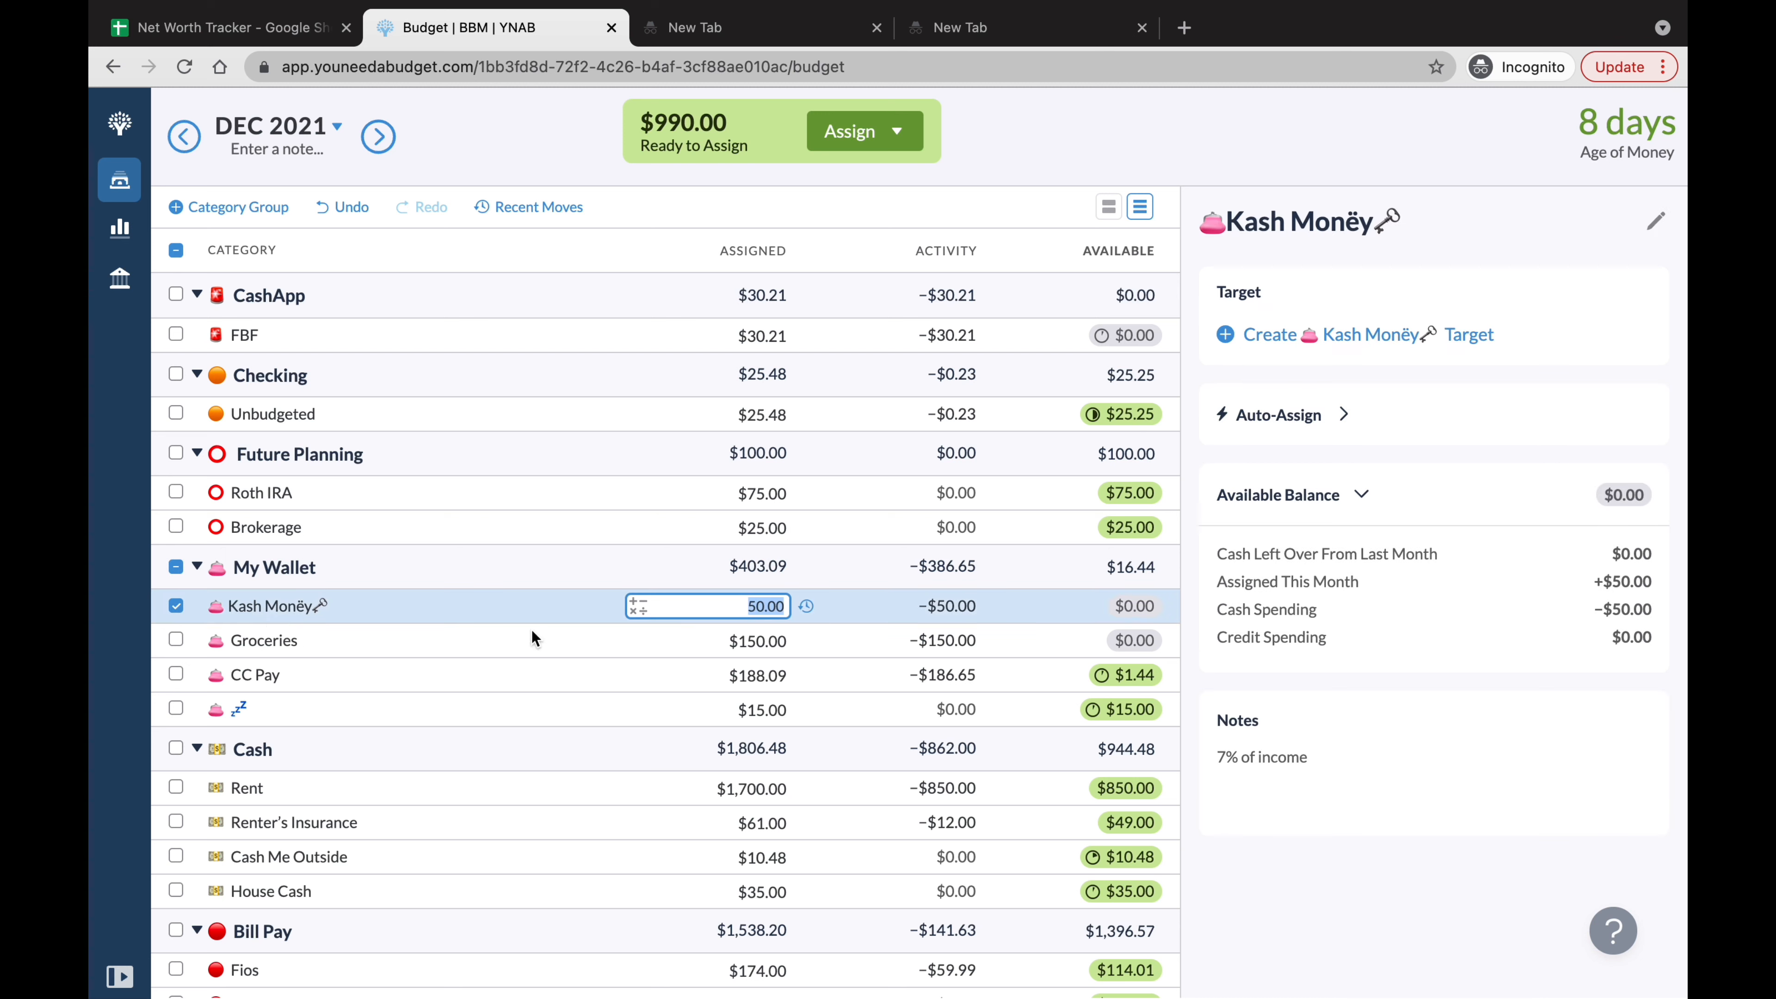
click(789, 606)
text(+50)
click(175, 605)
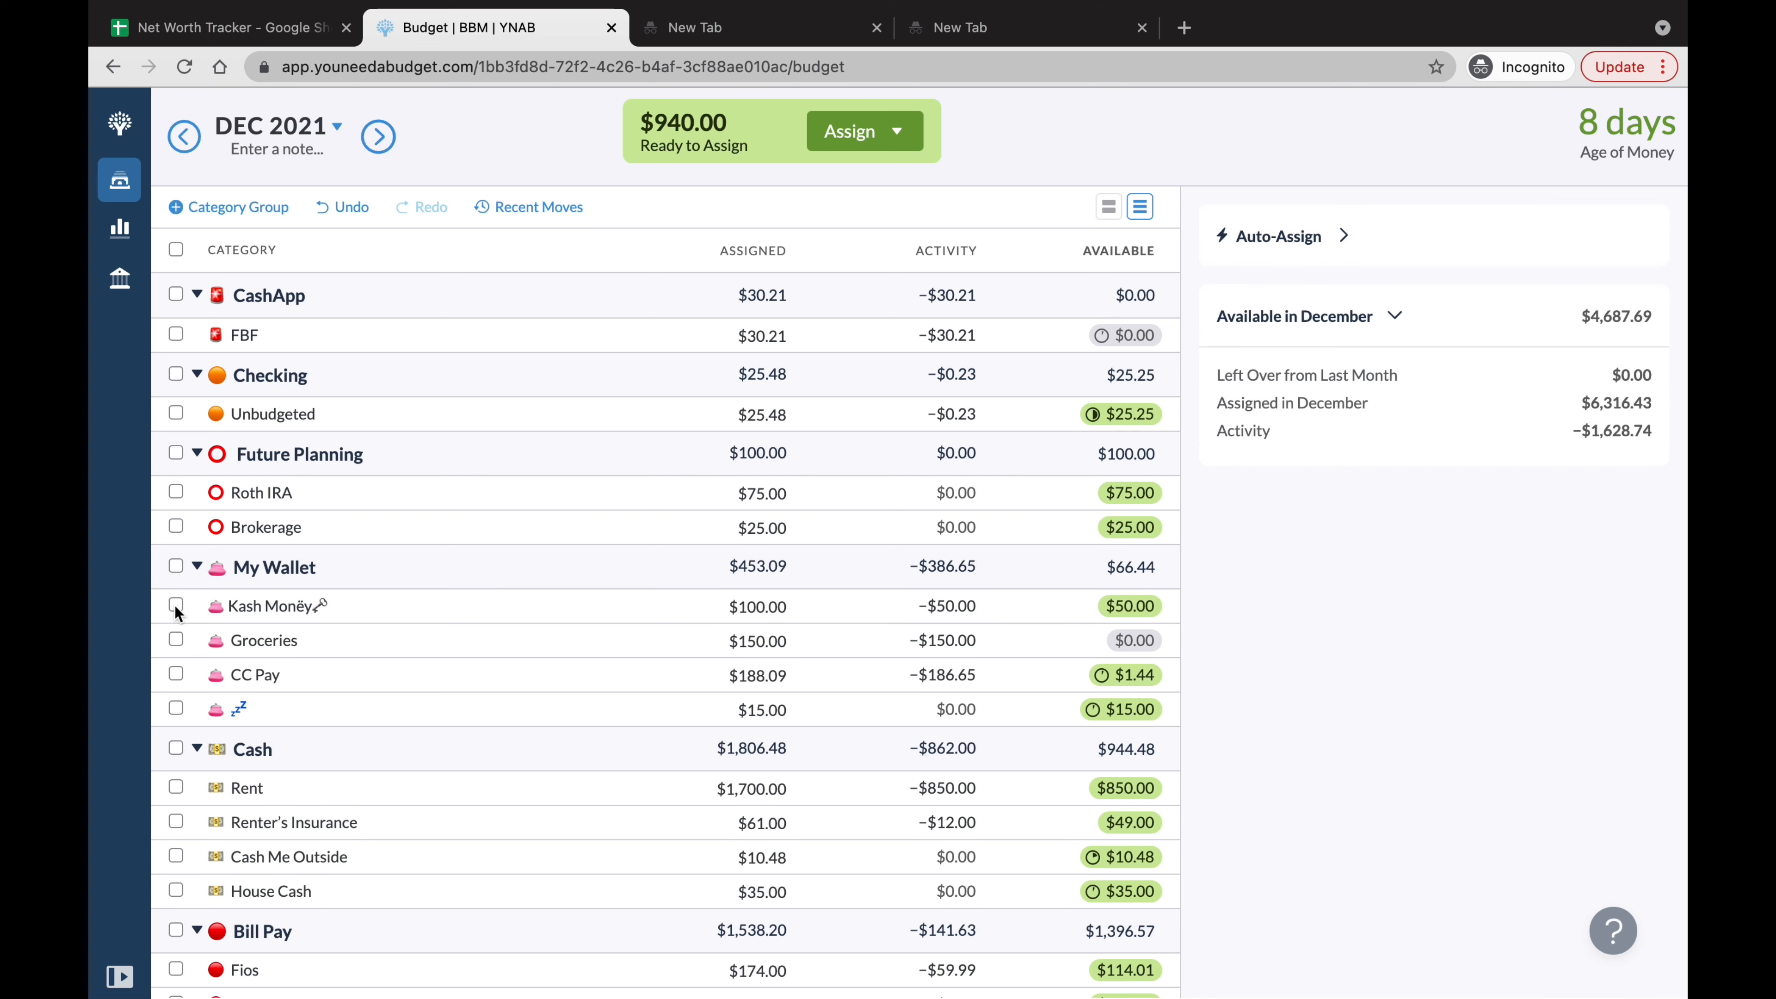
click(175, 638)
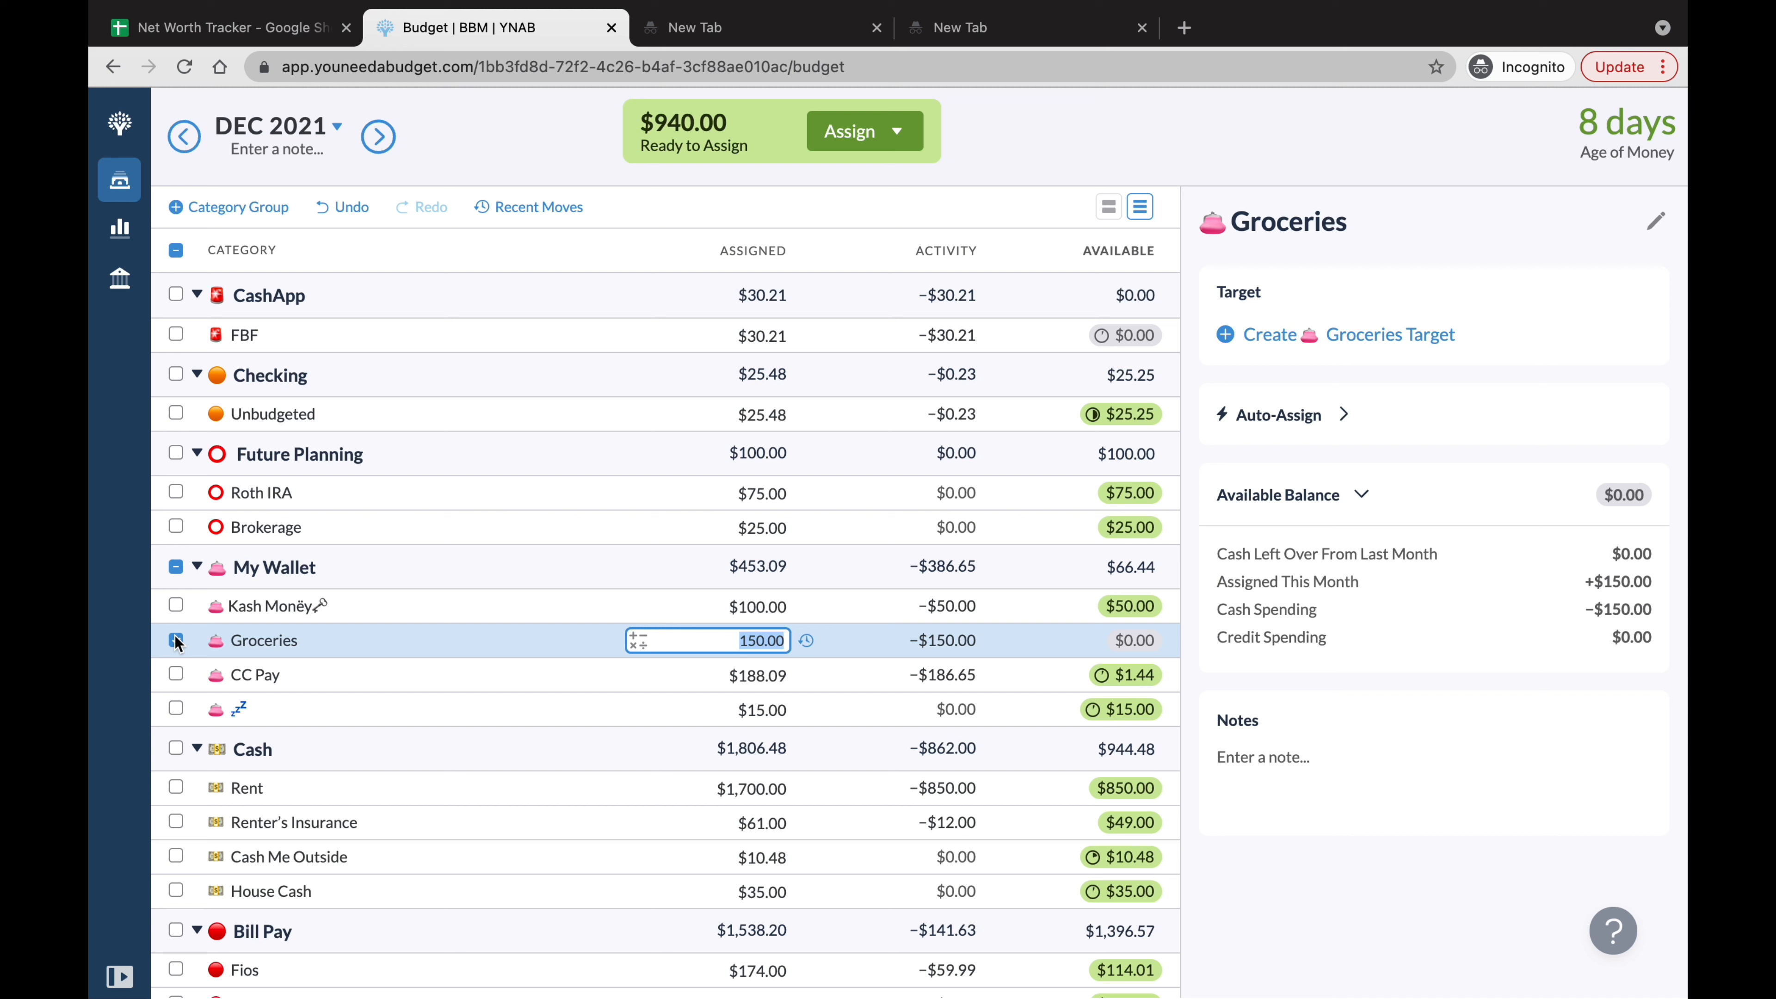
click(785, 639)
text(+150)
key(Return)
click(172, 639)
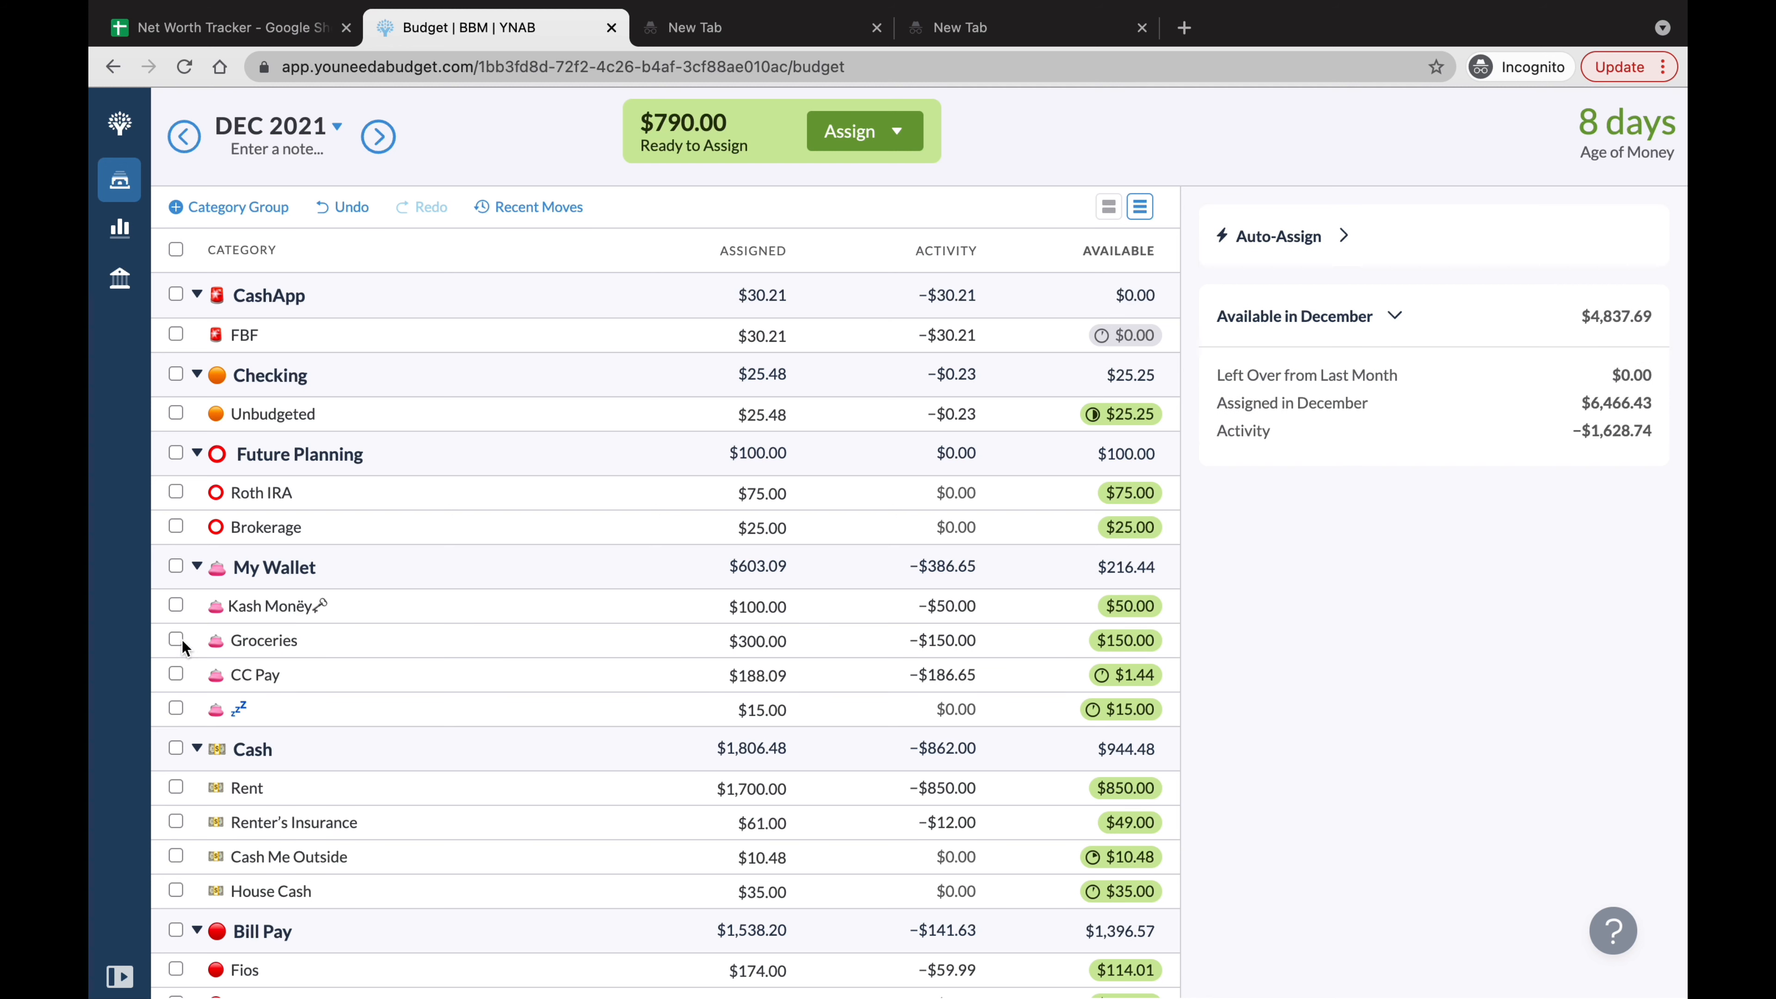
Add $505 to the assigned amount of CC Pay and $15 to that of the zzz category in My Wallet.
click(170, 675)
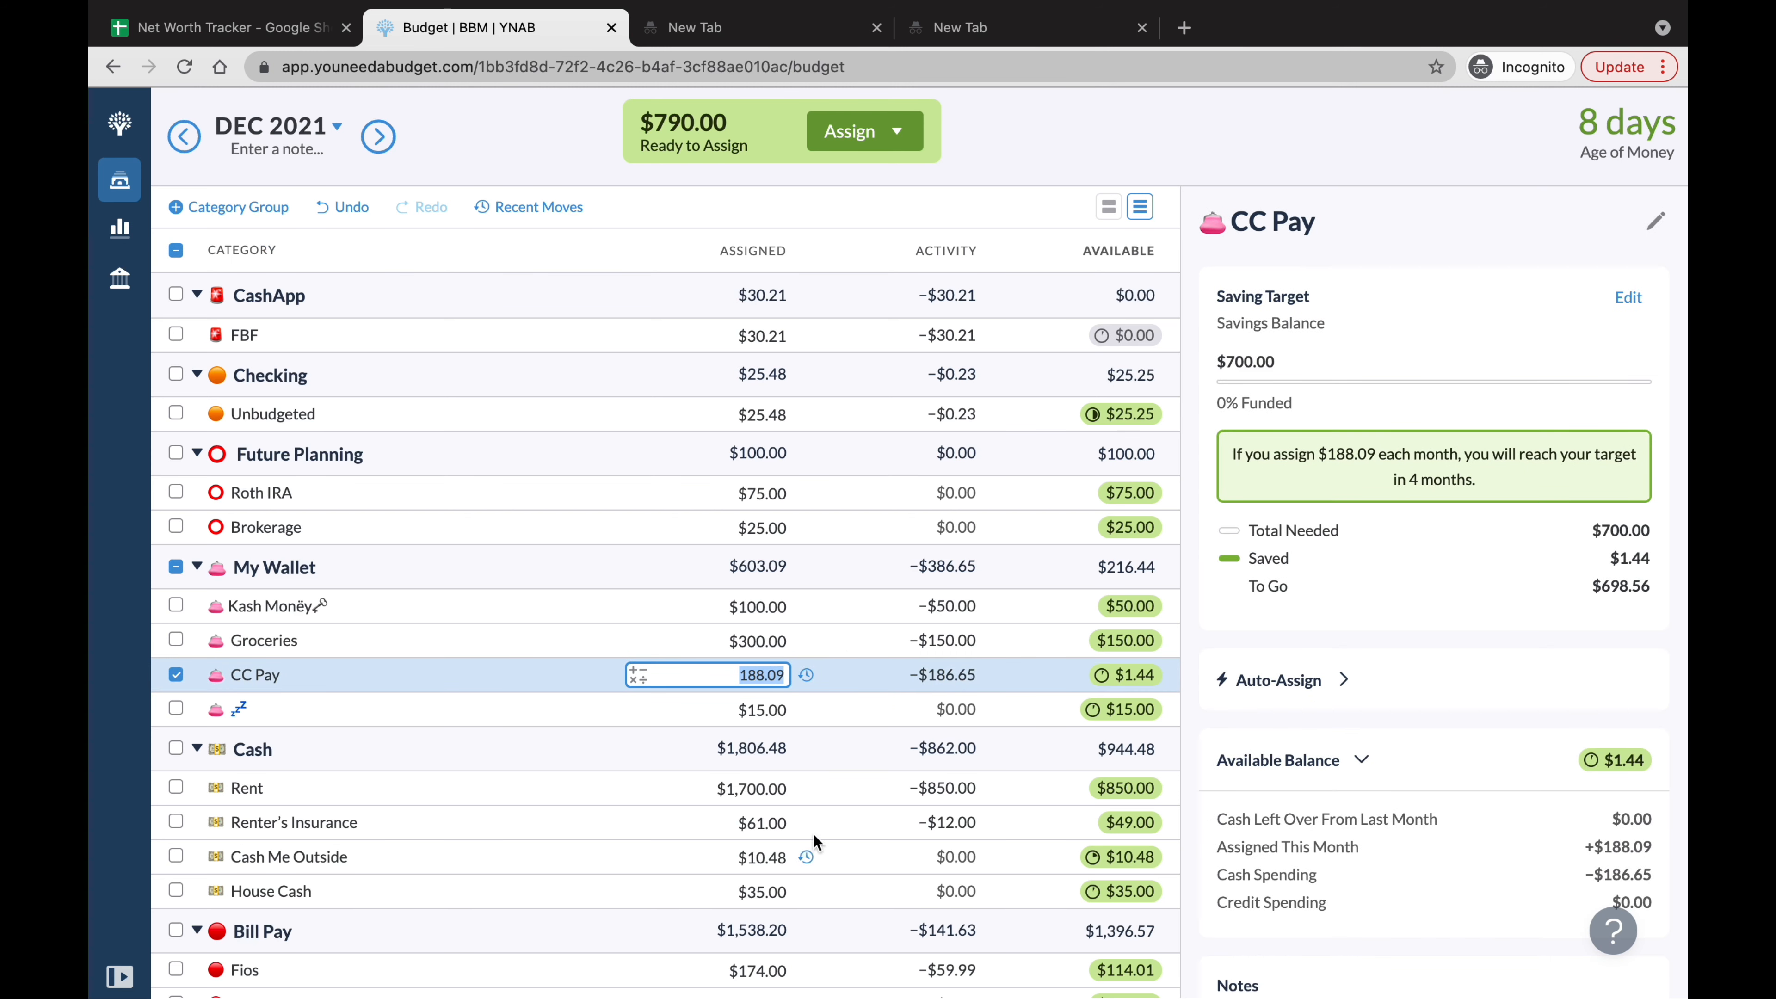
click(784, 675)
text(+505)
key(Return)
click(172, 677)
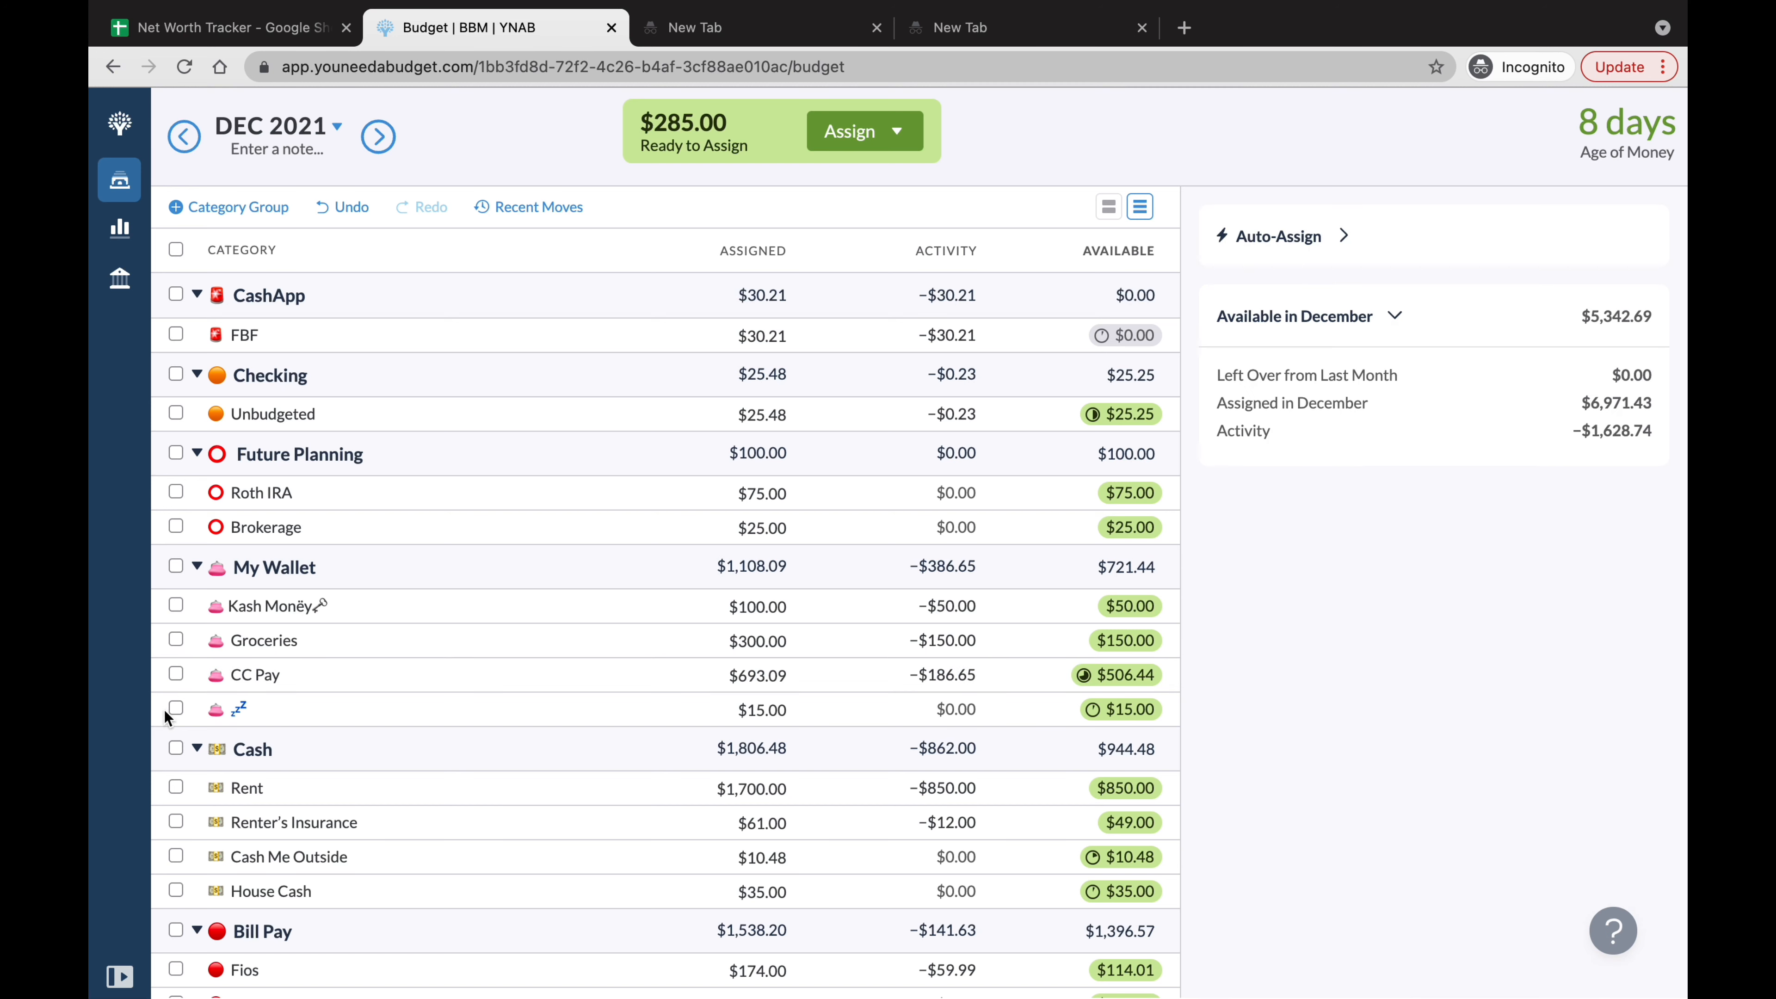
click(173, 709)
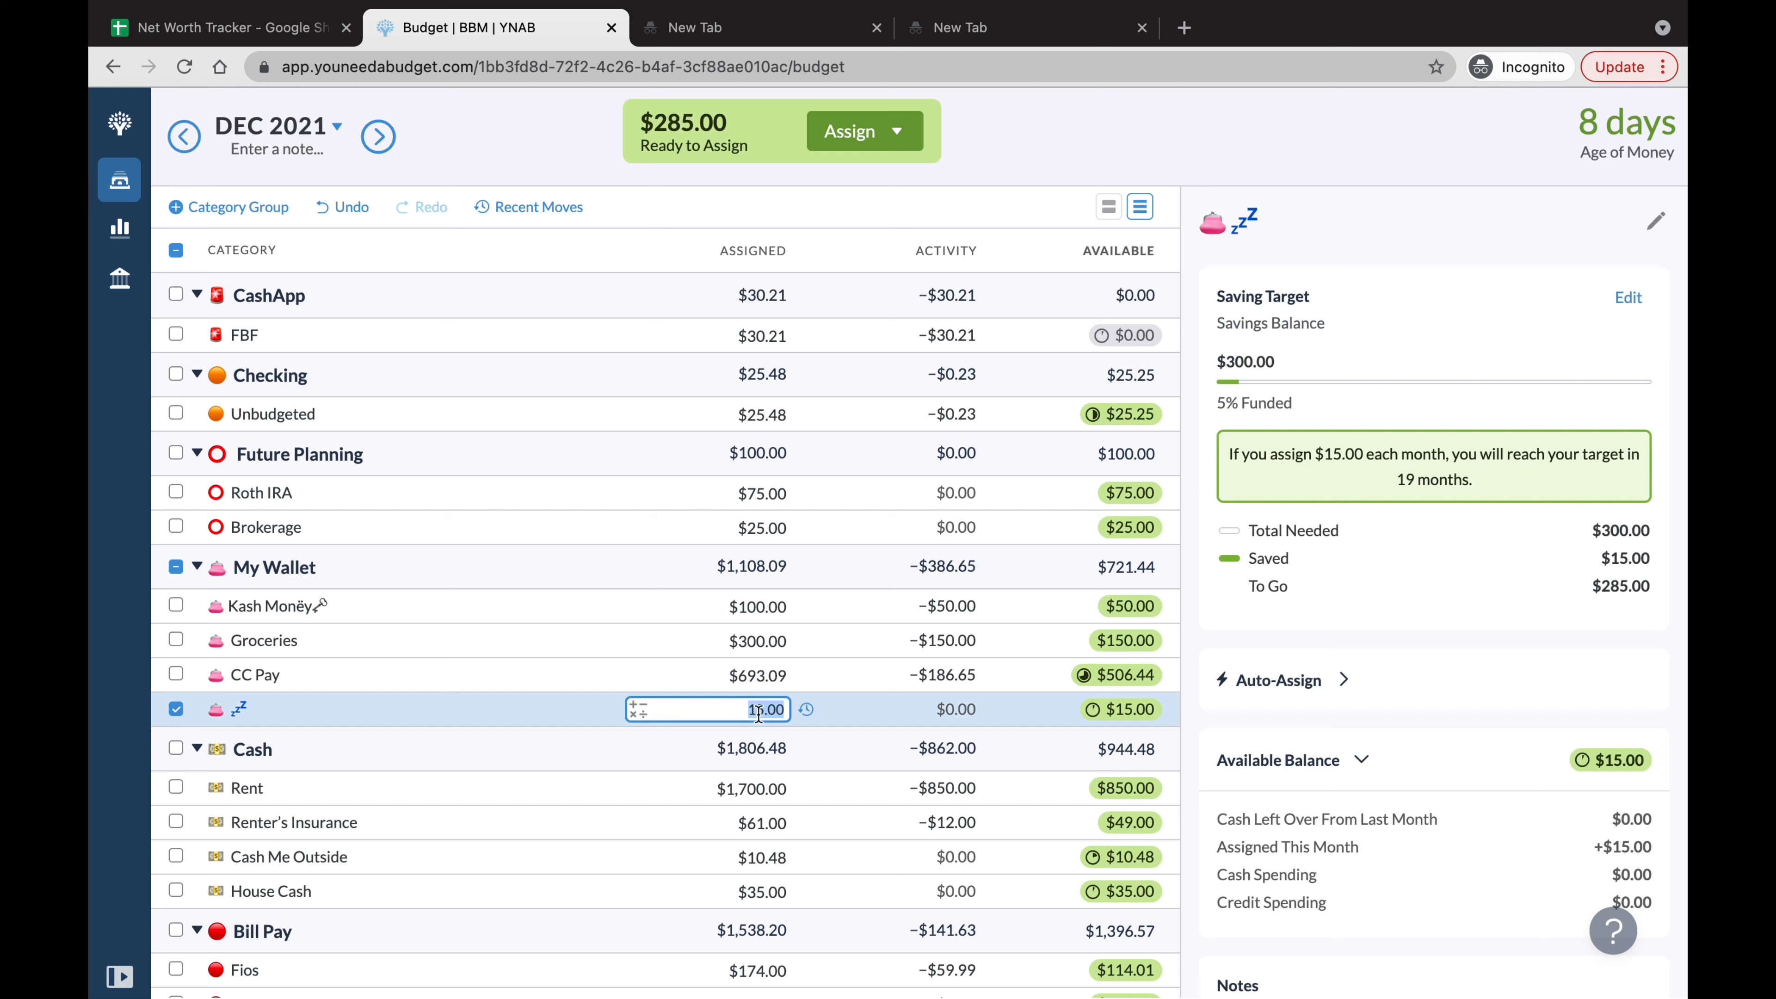
click(788, 708)
text(+15)
click(175, 708)
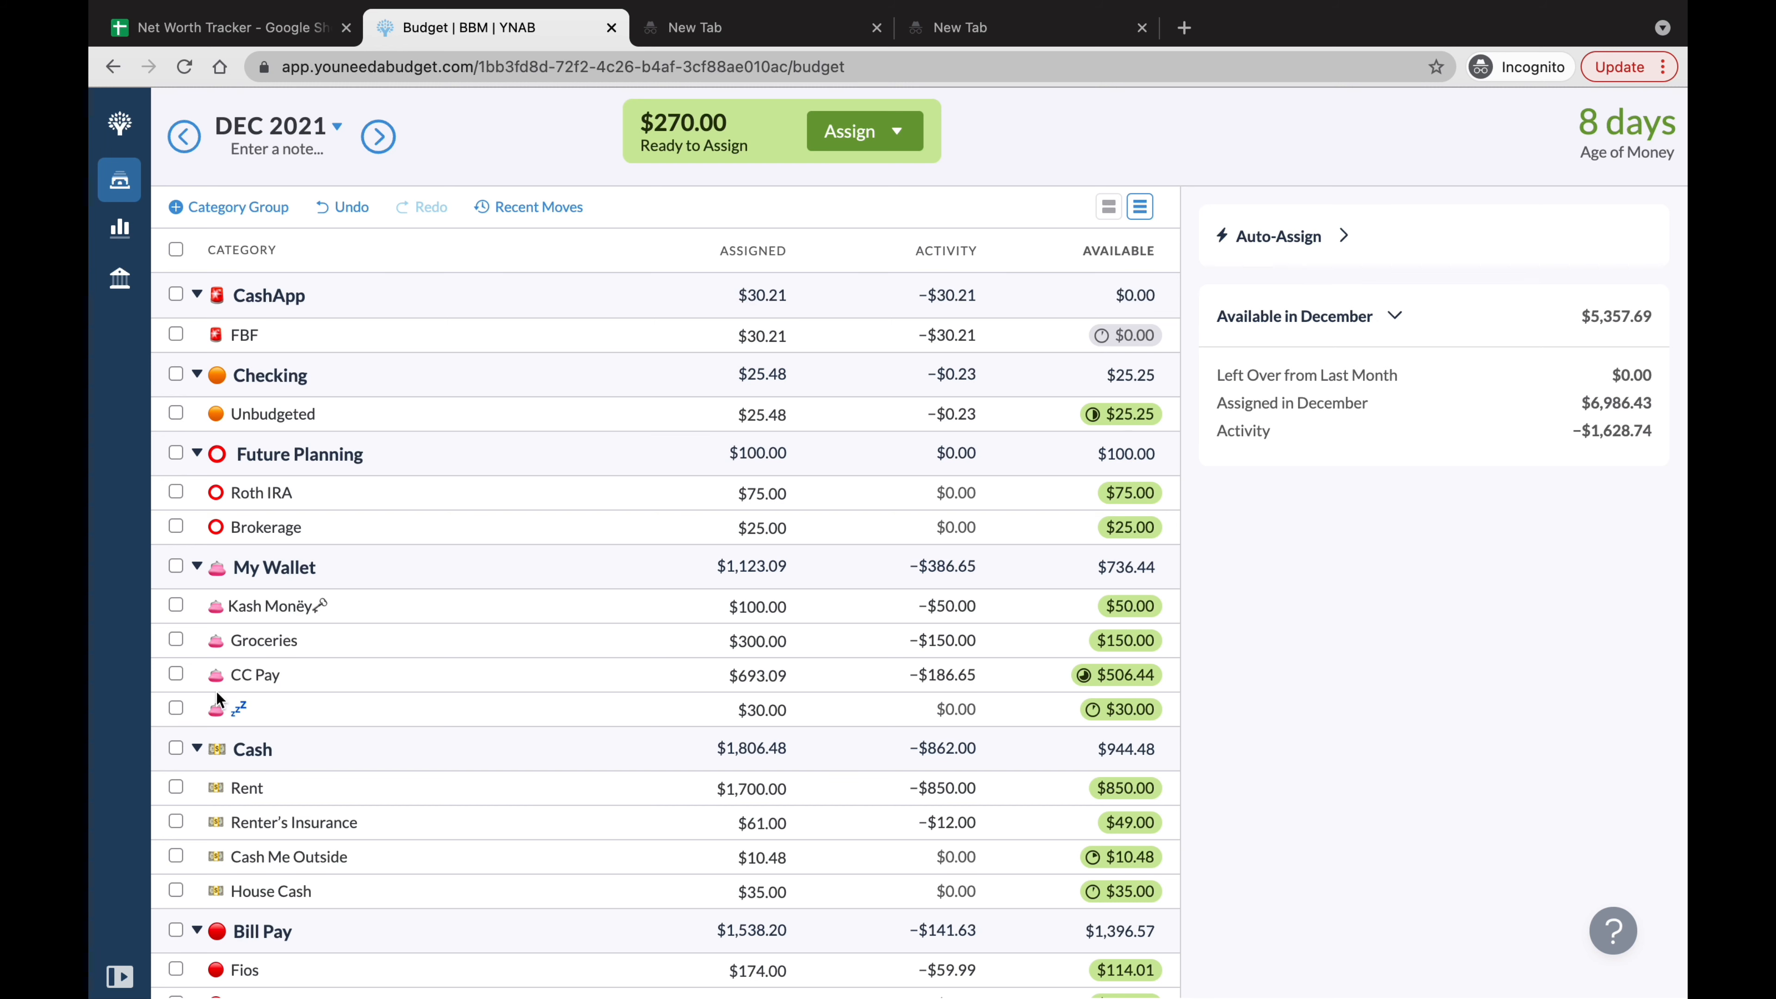
Add $40 to the assigned amount of the Student Loan category in the Bill Pay group.
scroll(1159, 602, down, 5)
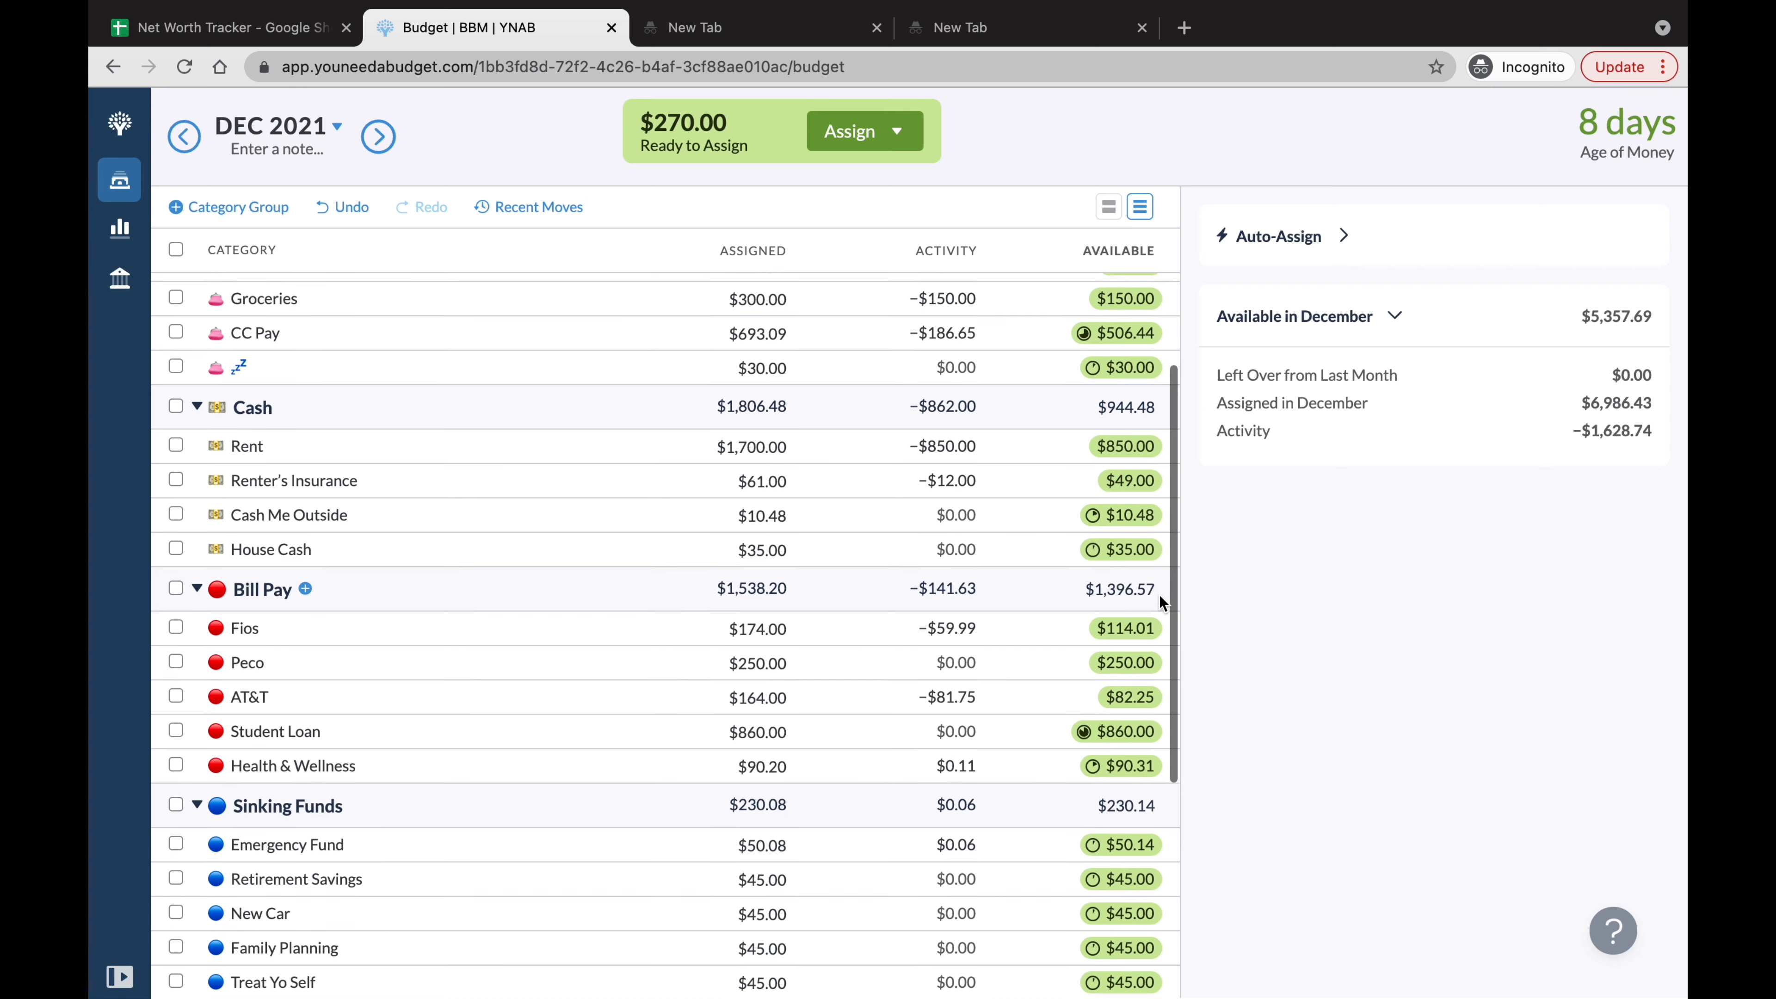
scroll(1158, 599, down, 3)
scroll(1159, 594, down, 2)
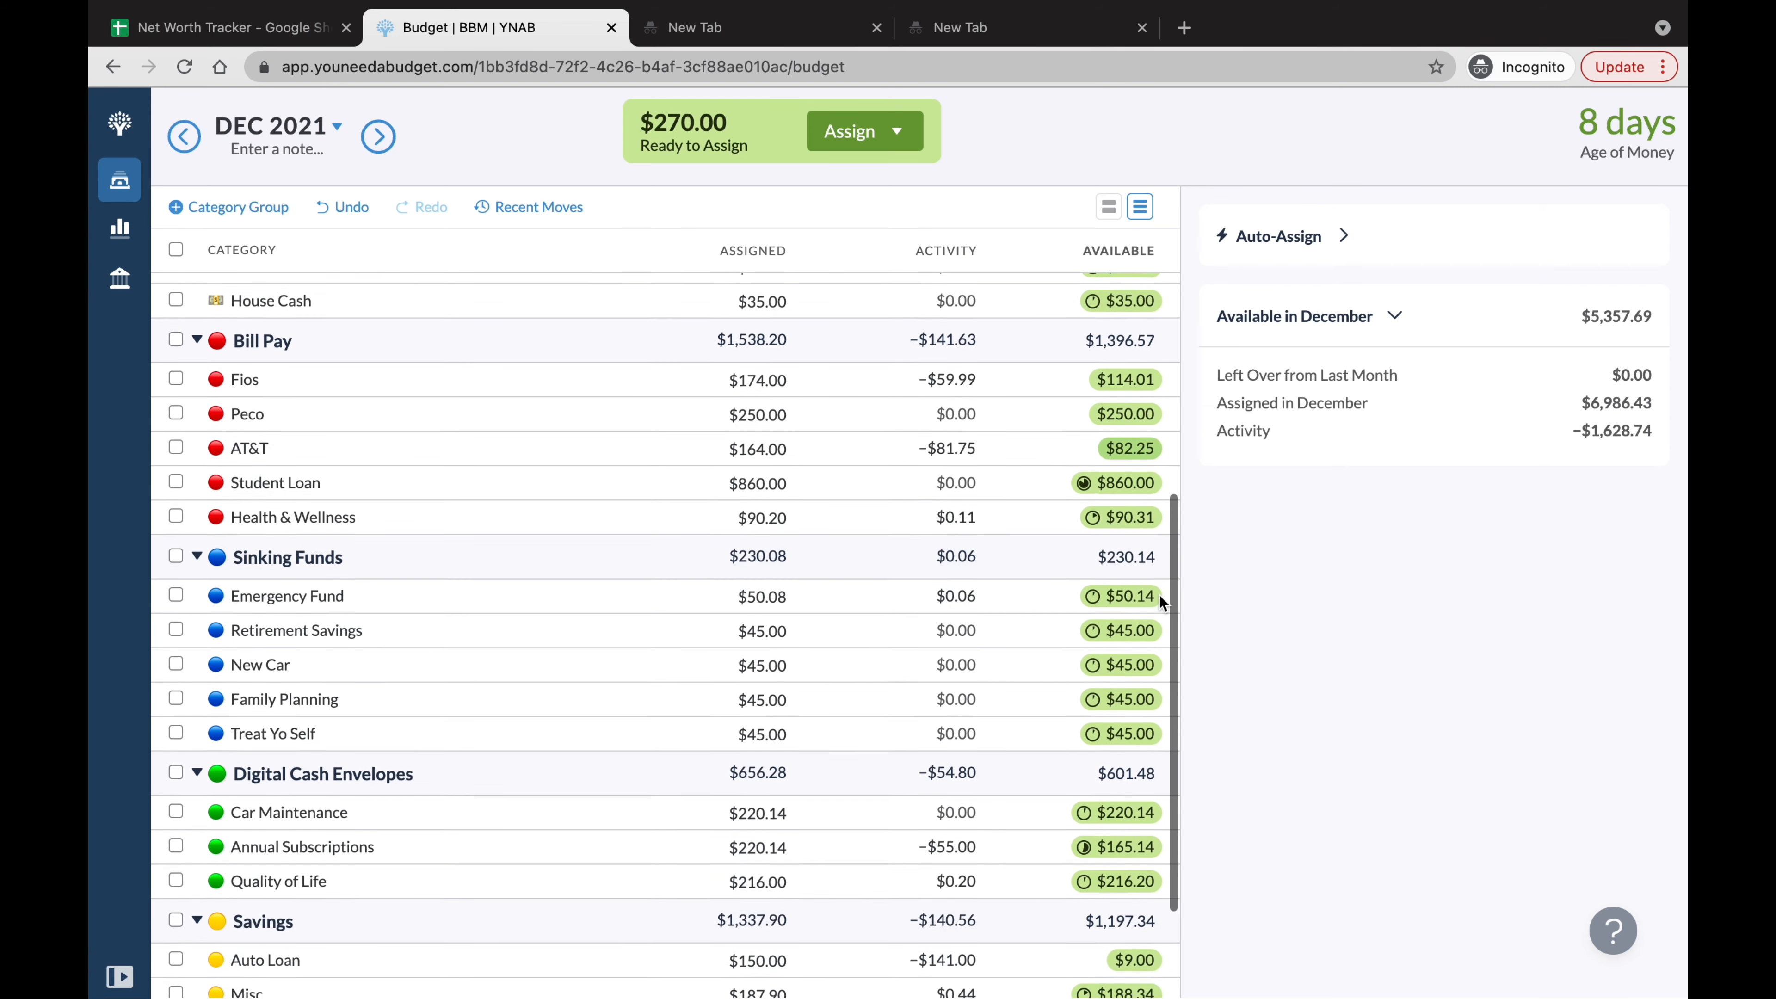
scroll(1159, 594, down, 2)
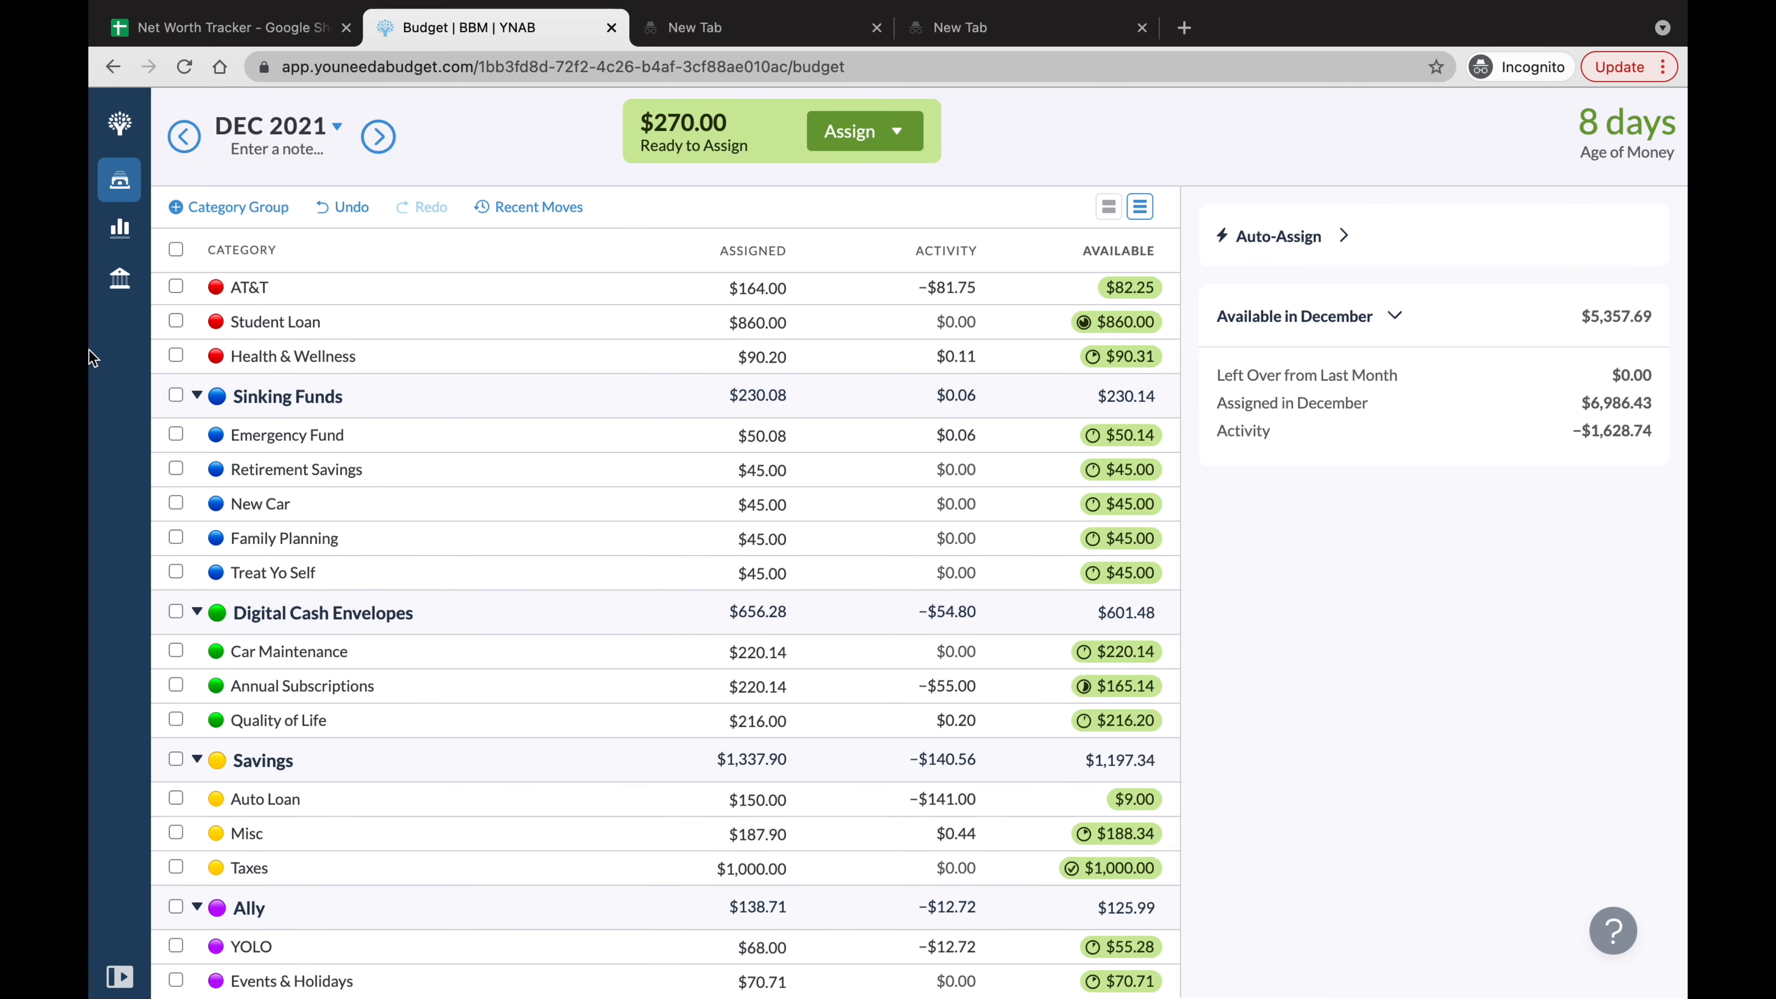
click(173, 322)
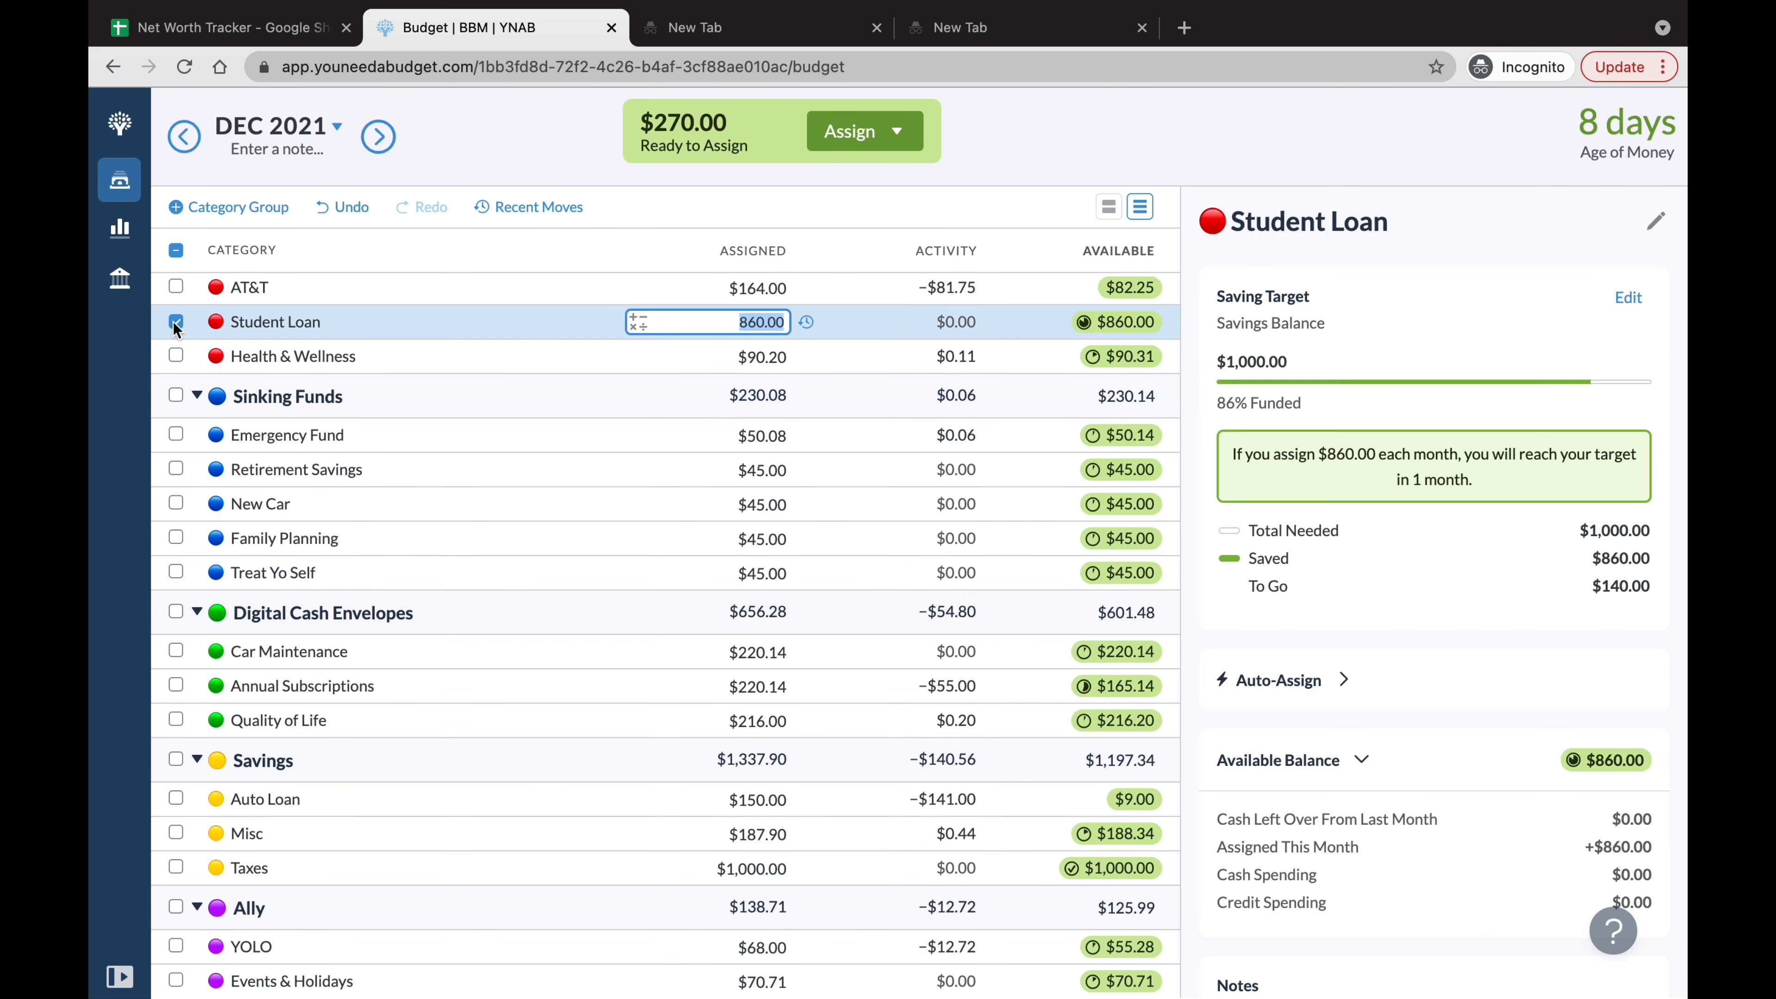
click(790, 321)
text(+40)
key(Return)
click(175, 322)
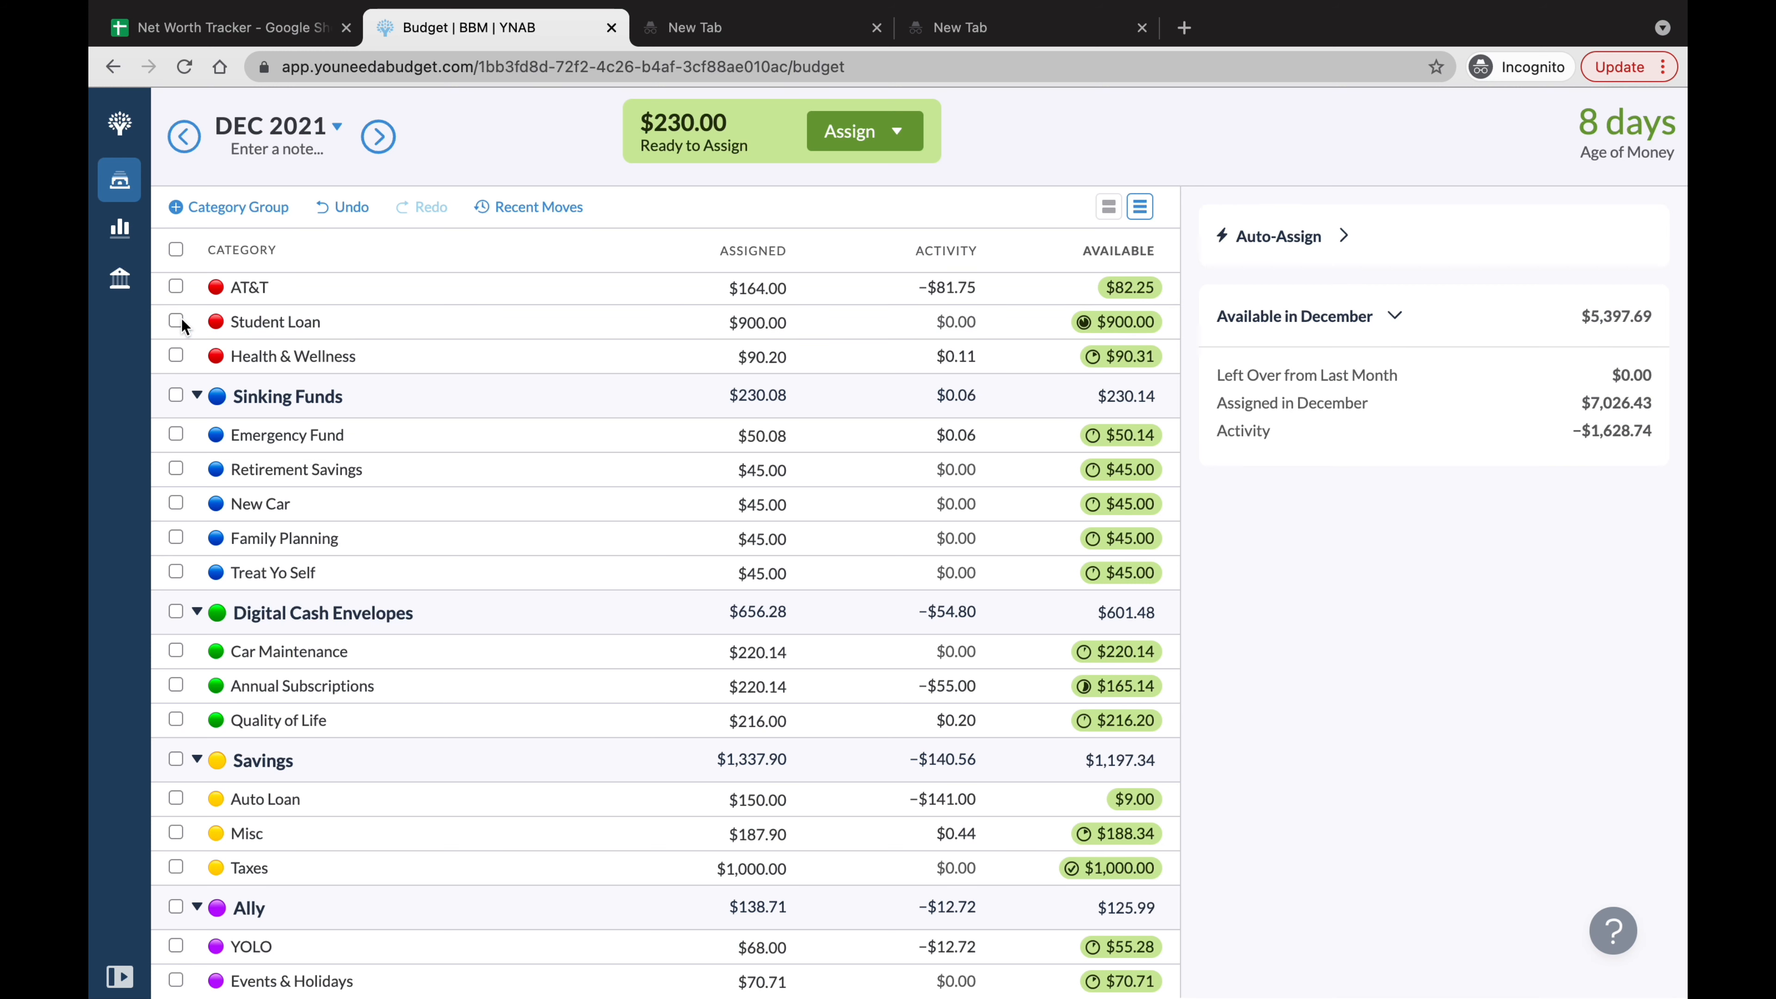
Add $10 to the assigned amount of the Emergency Fund in the Sinking Funds group.
click(789, 440)
click(789, 439)
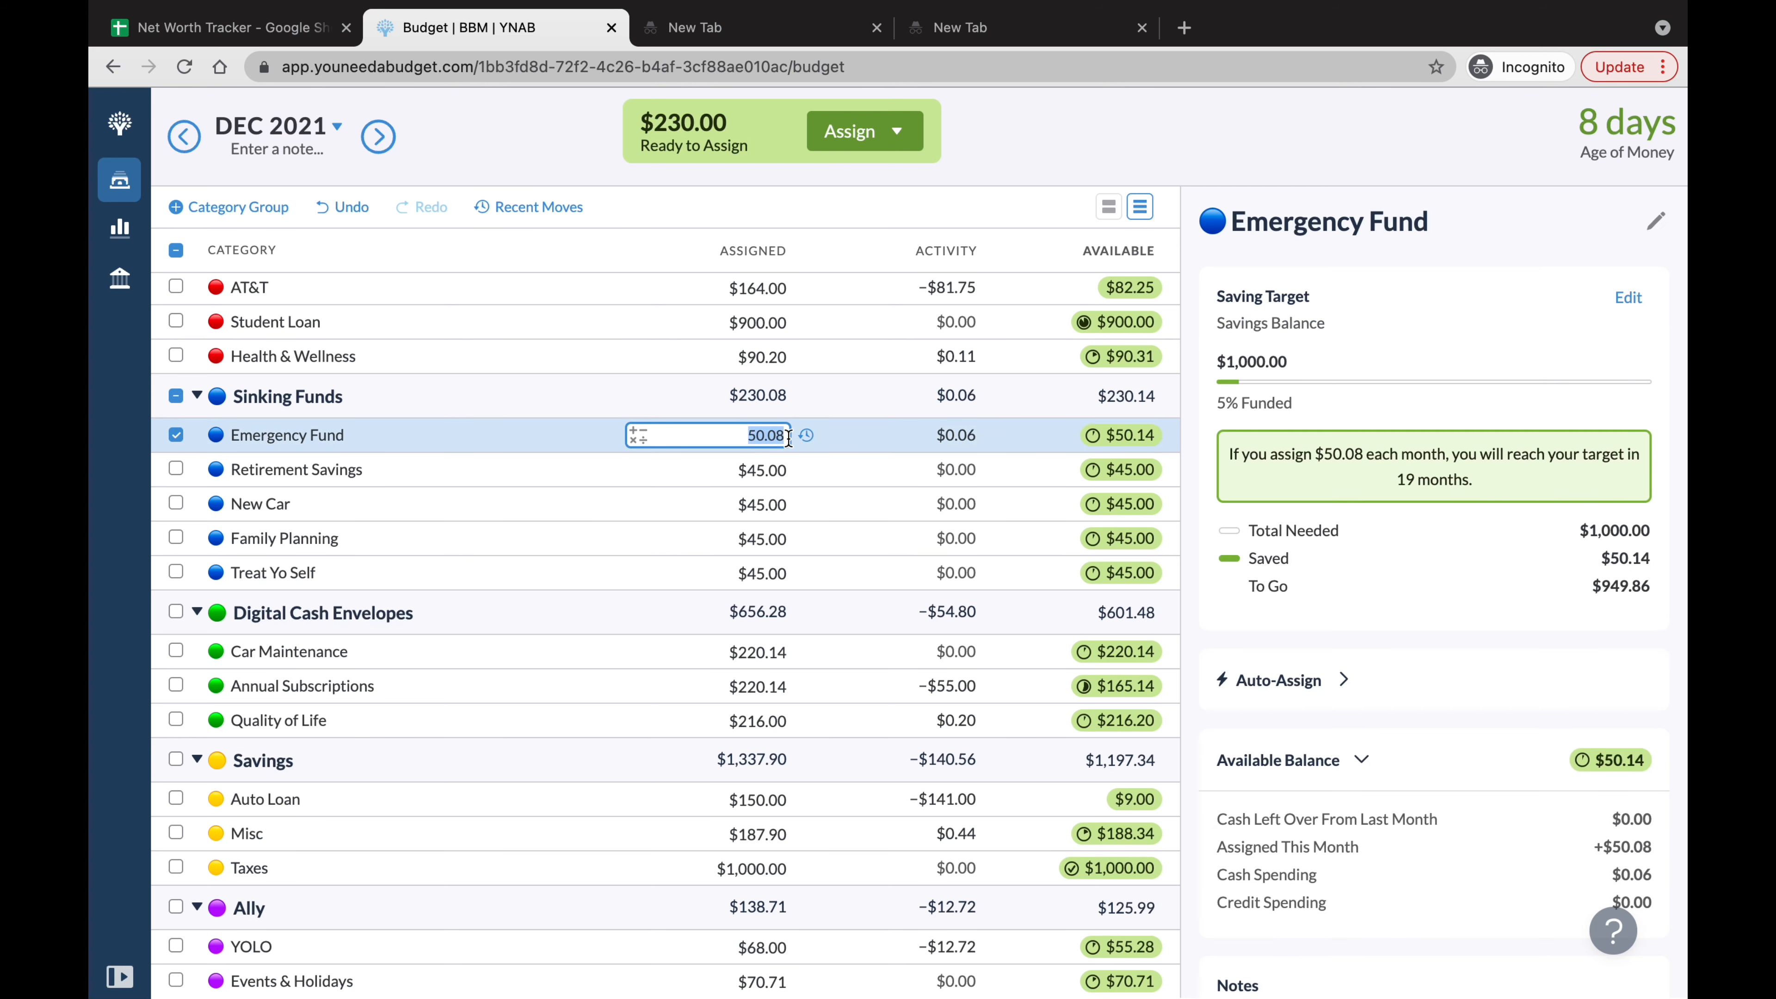
click(788, 438)
text(=)
key(BackSpace)
text(+10)
key(Return)
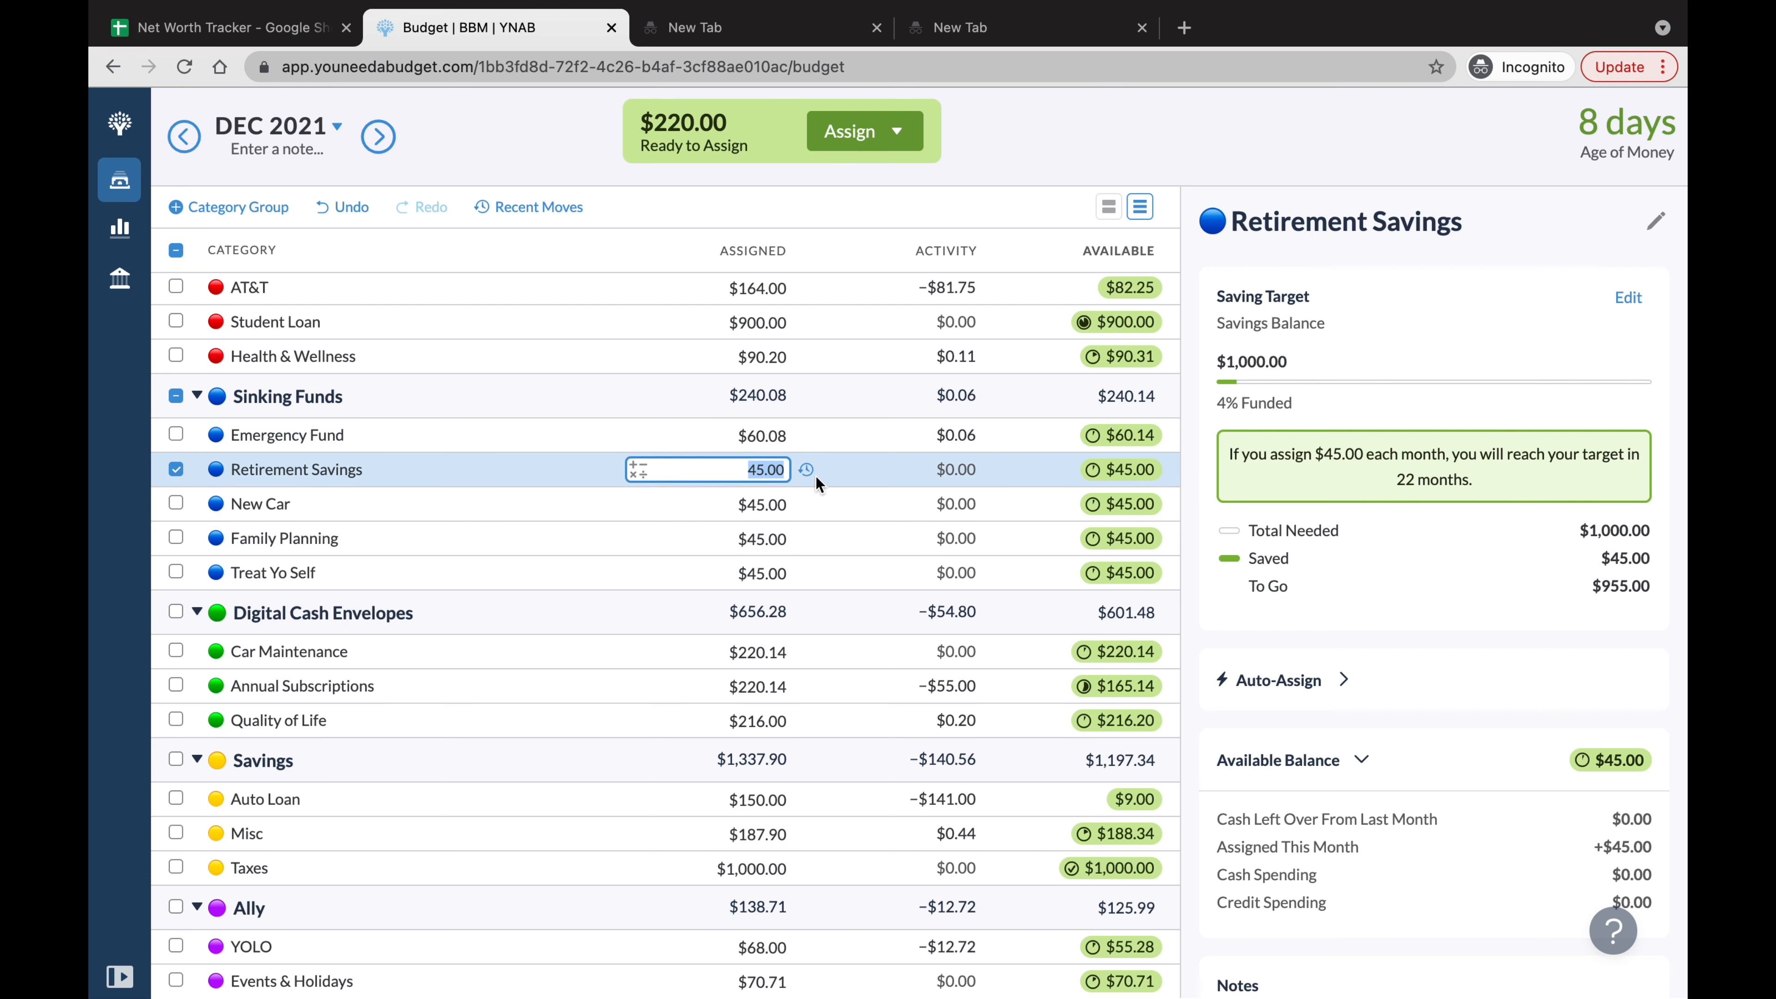
Add $10 each to the assigned amounts of Retirement Savings and New Car in the Sinking Funds group.
click(786, 472)
text(+)
text(10)
key(Return)
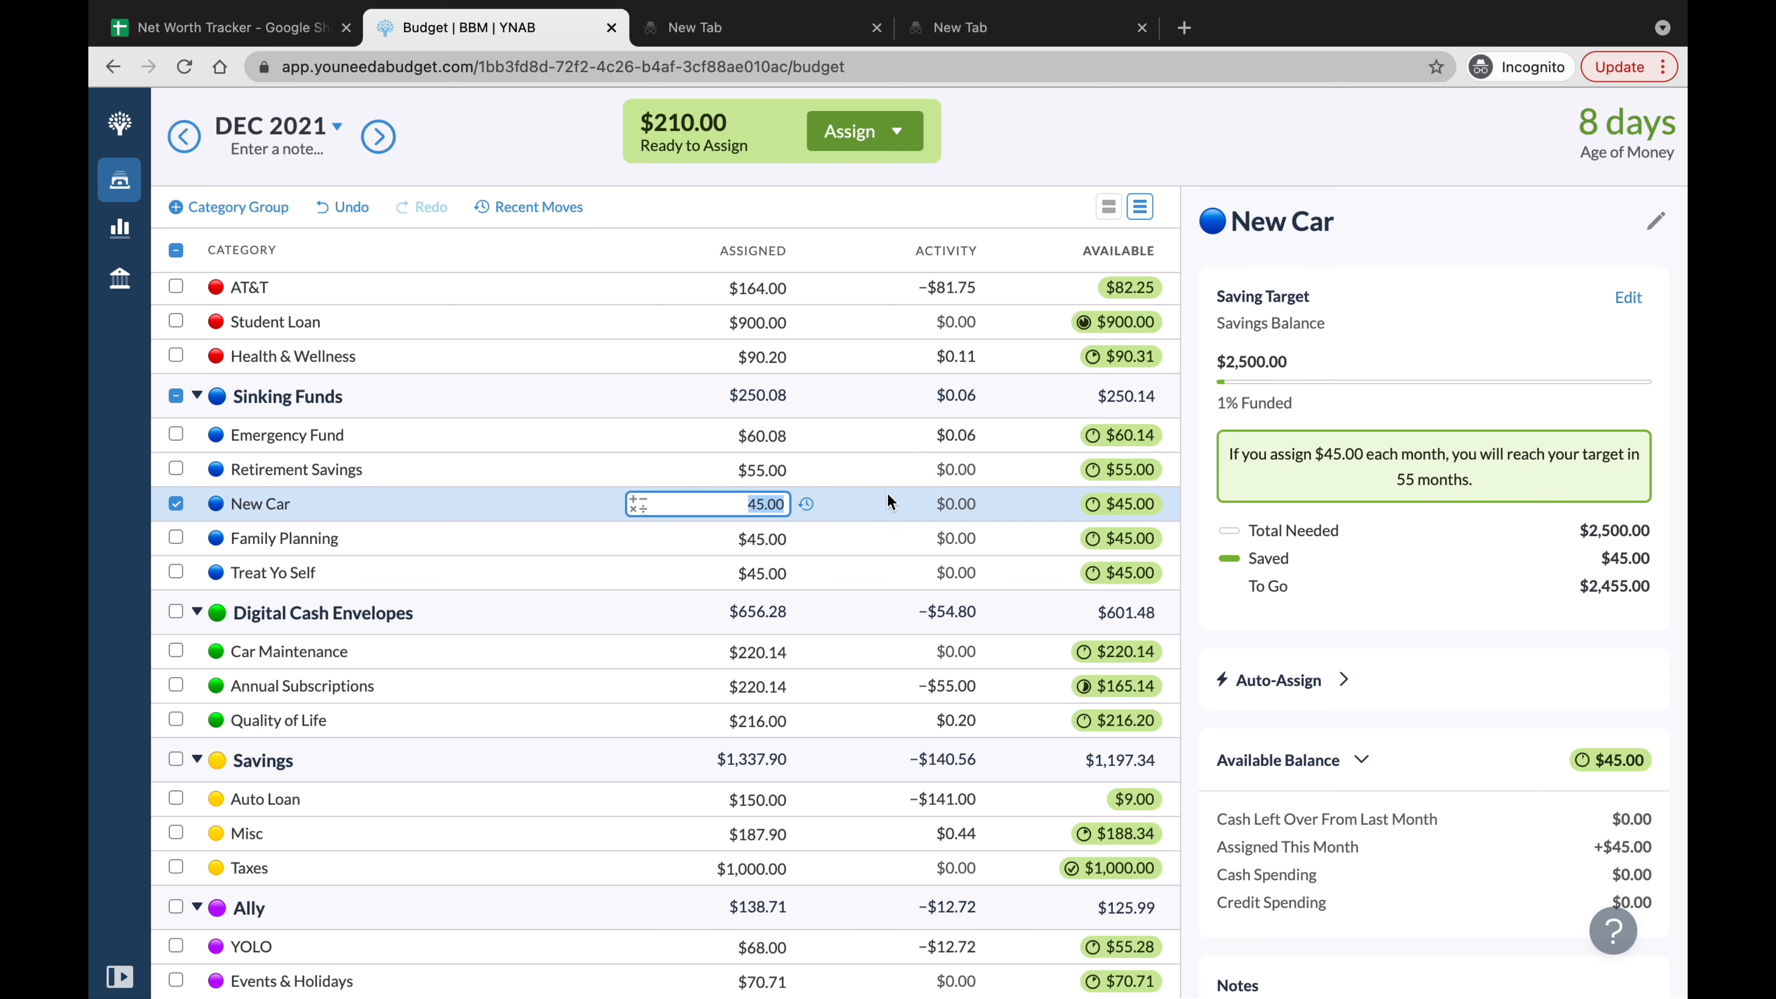
click(787, 501)
text(+10)
key(Return)
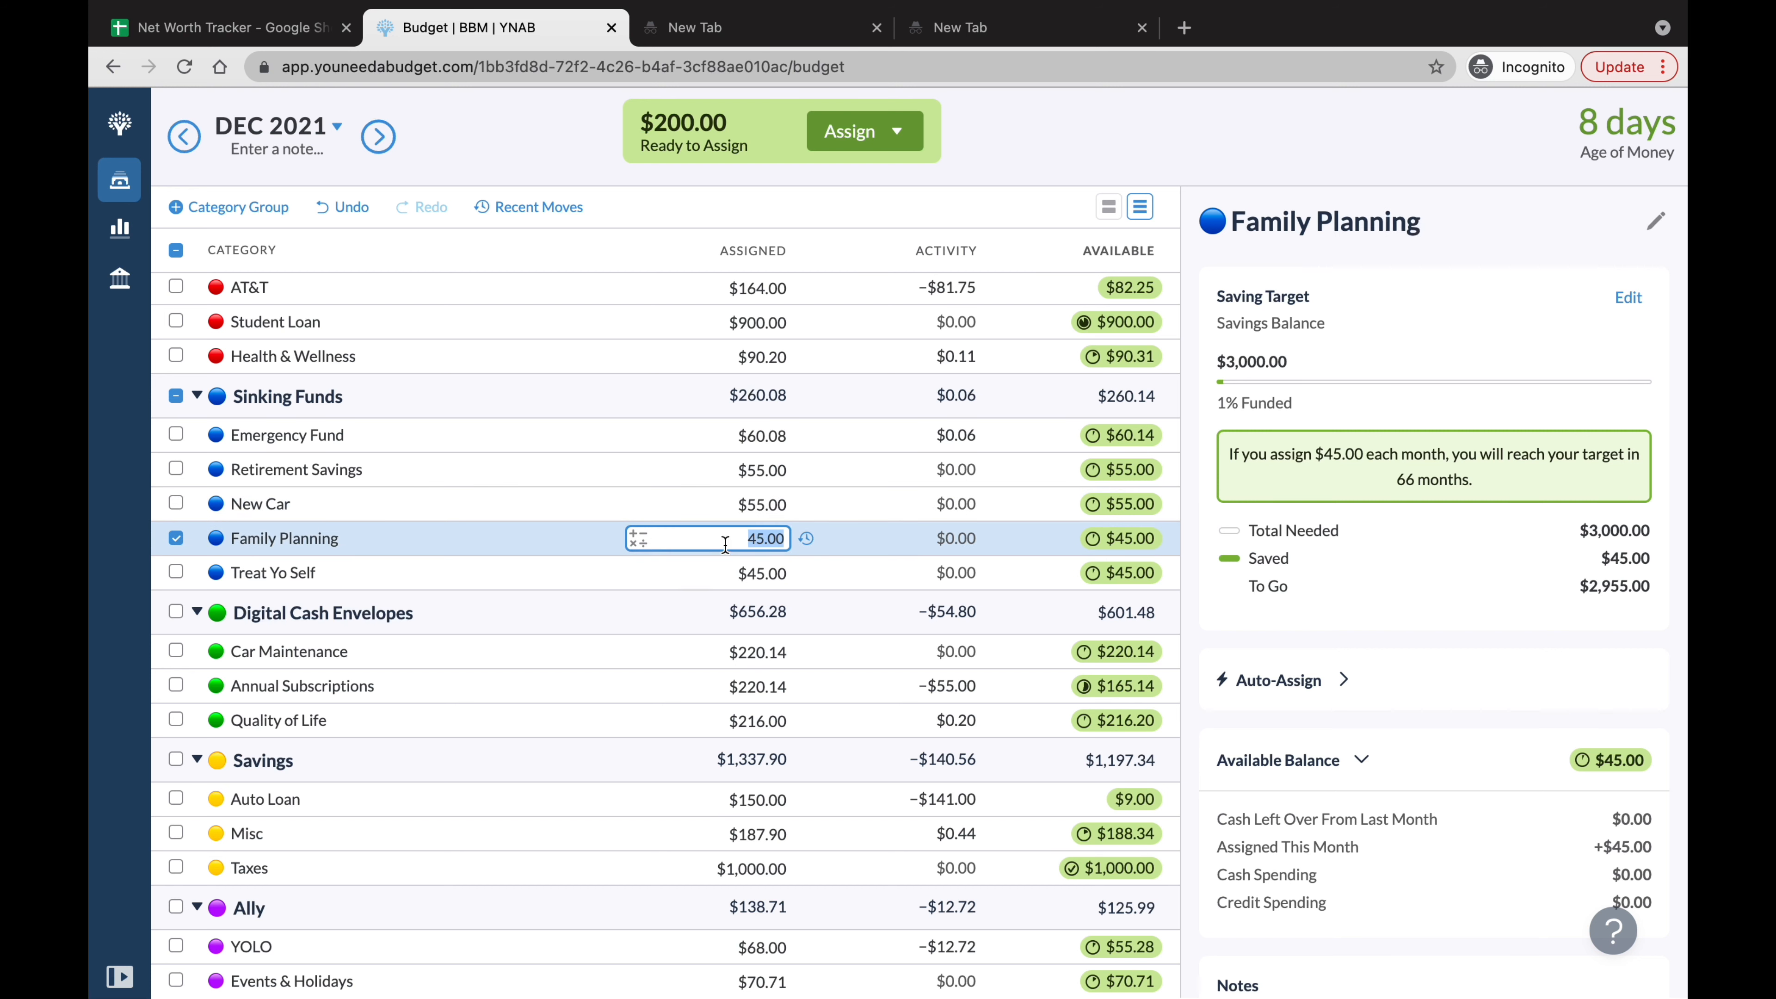
Add $10 each to the assigned amounts of Family Planning and Treat Yo Self in the Sinking Funds group.
key(Right)
text(+10)
key(Return)
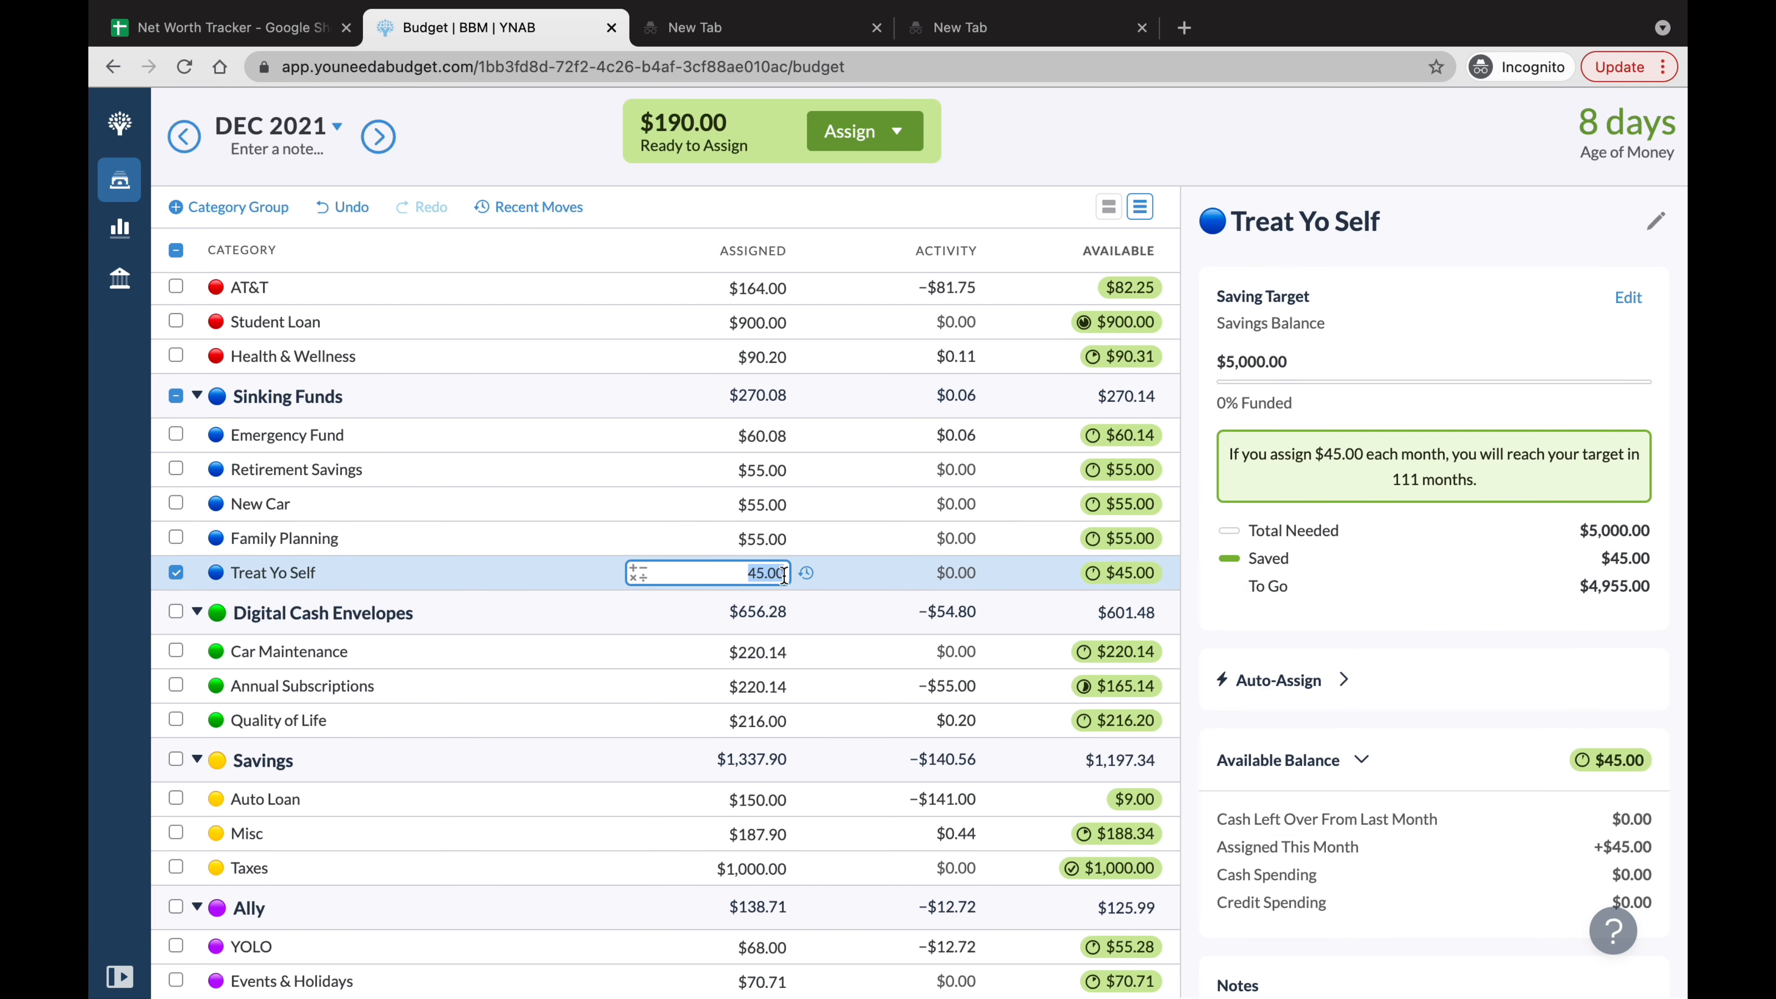
key(Right)
text(+10)
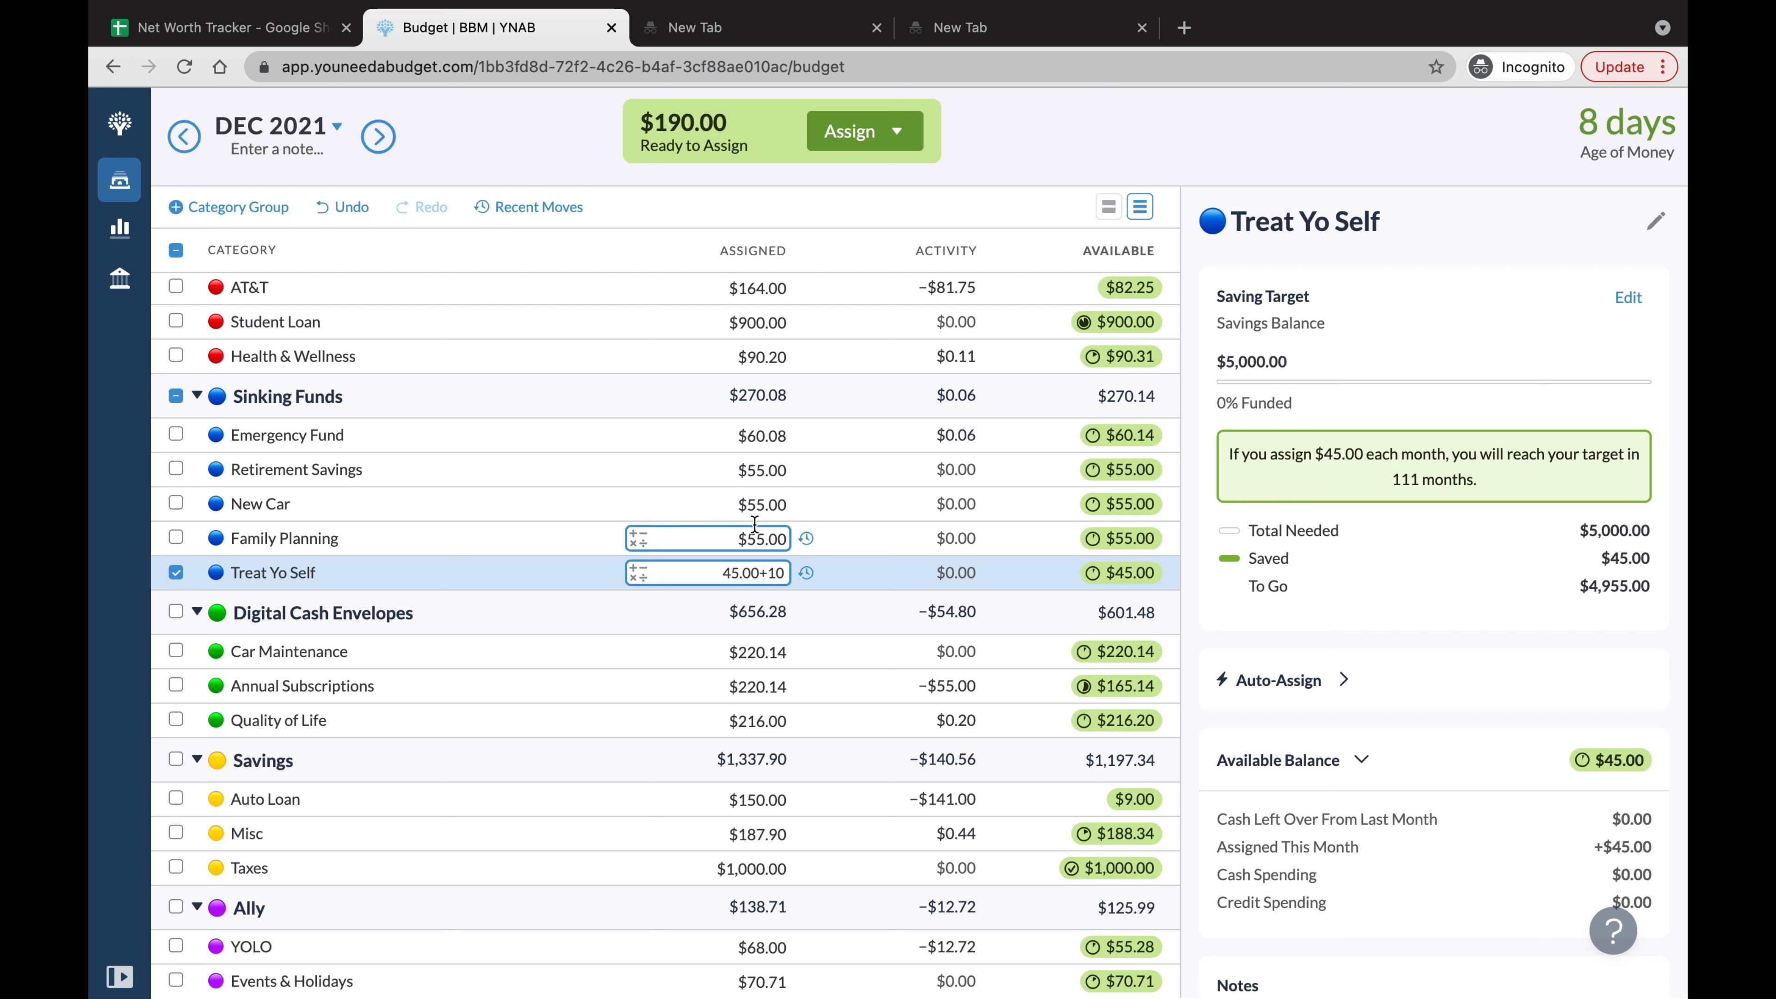
click(175, 573)
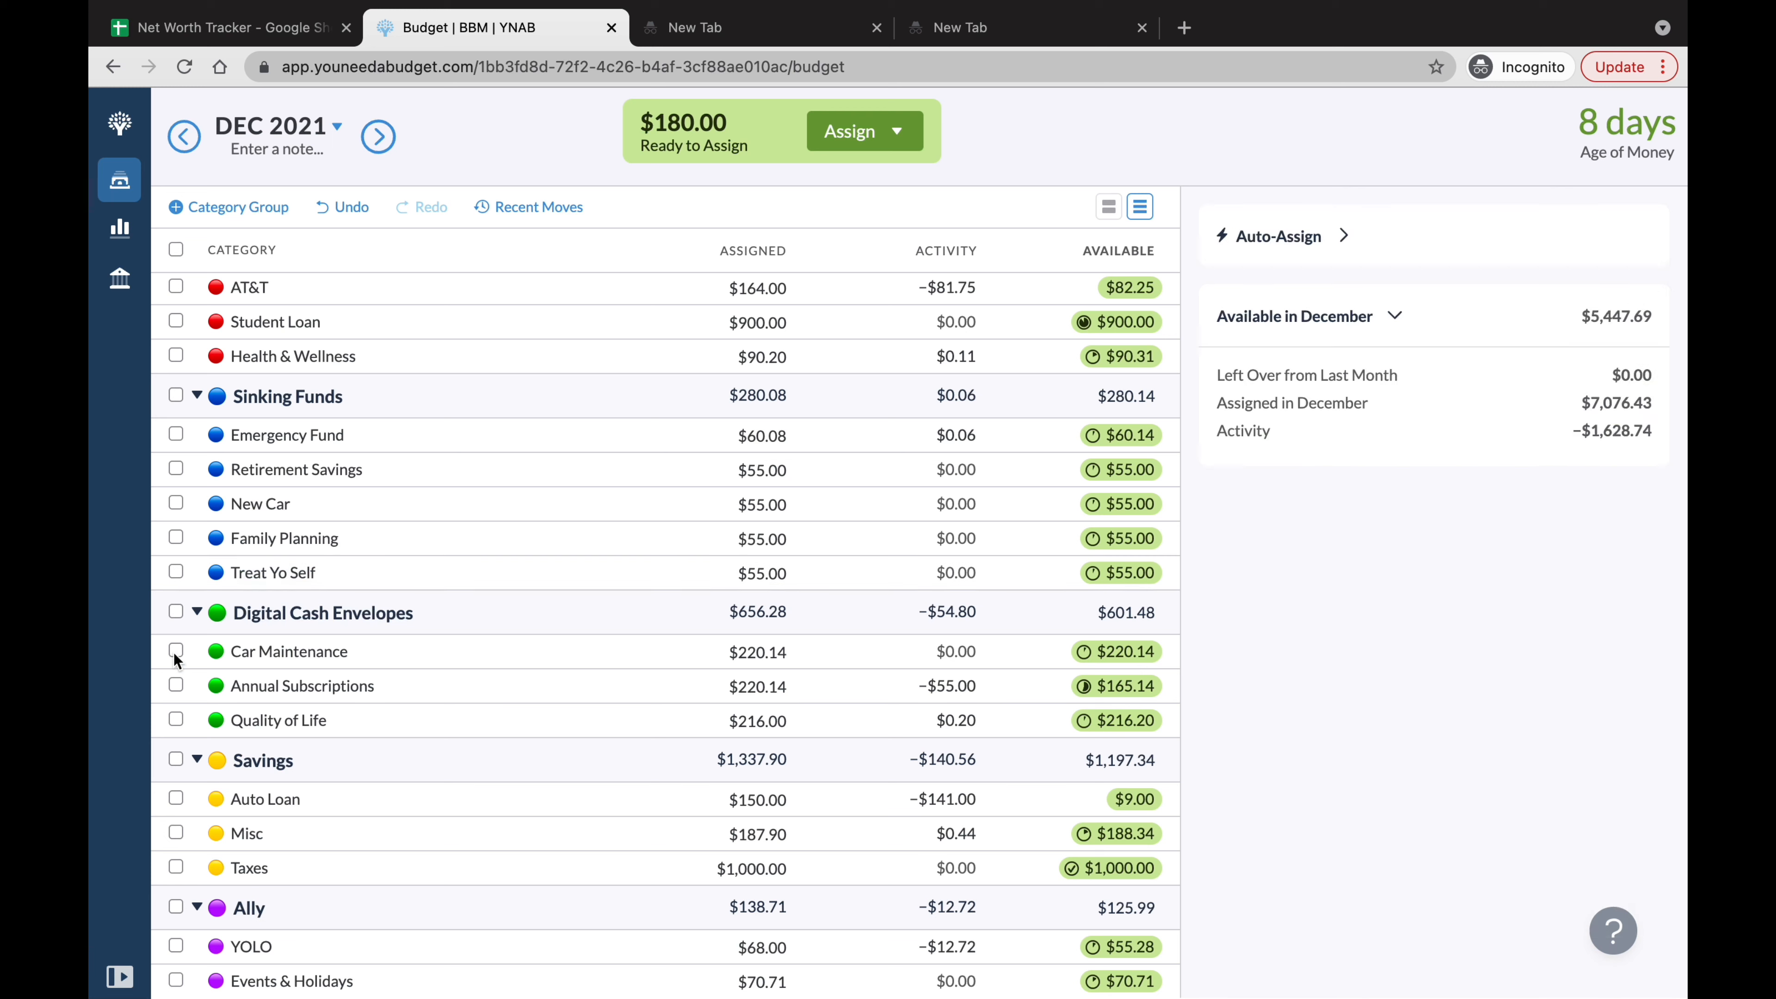
Add $15 to the assigned amount of Car Maintenance and $10 to that of Annual Subscriptions in Digital Cash Envelopes.
click(175, 651)
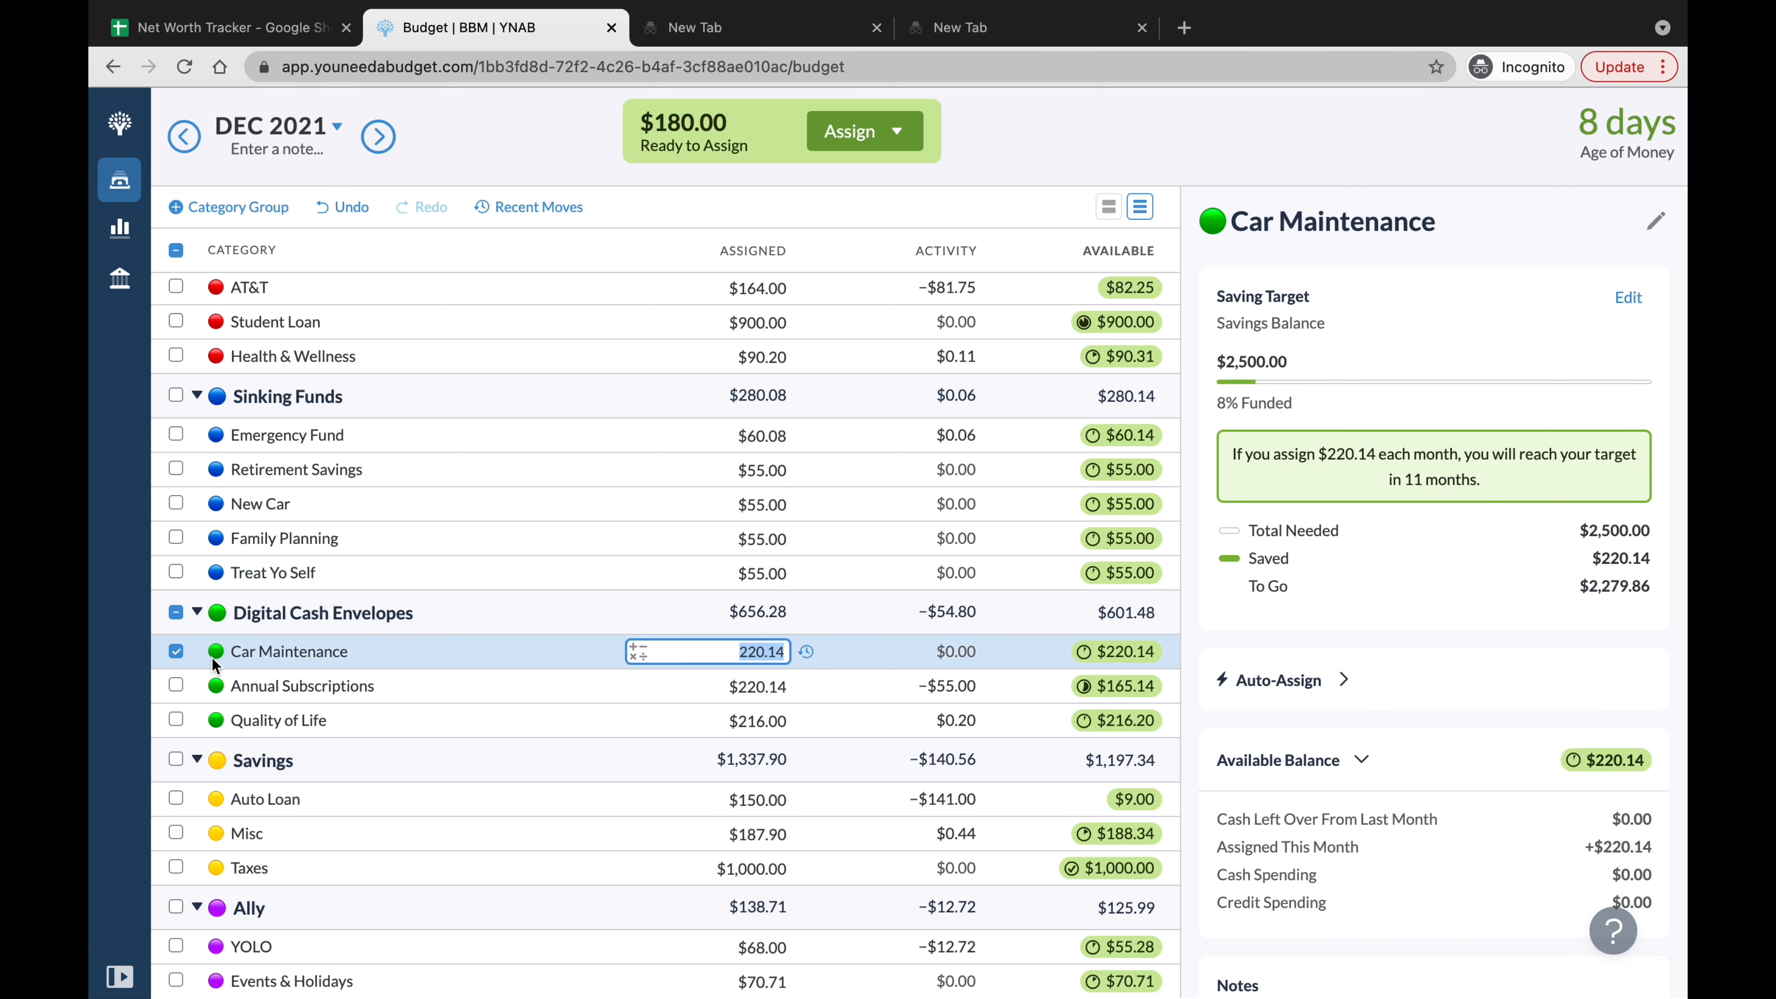
click(783, 649)
text(+15)
key(Return)
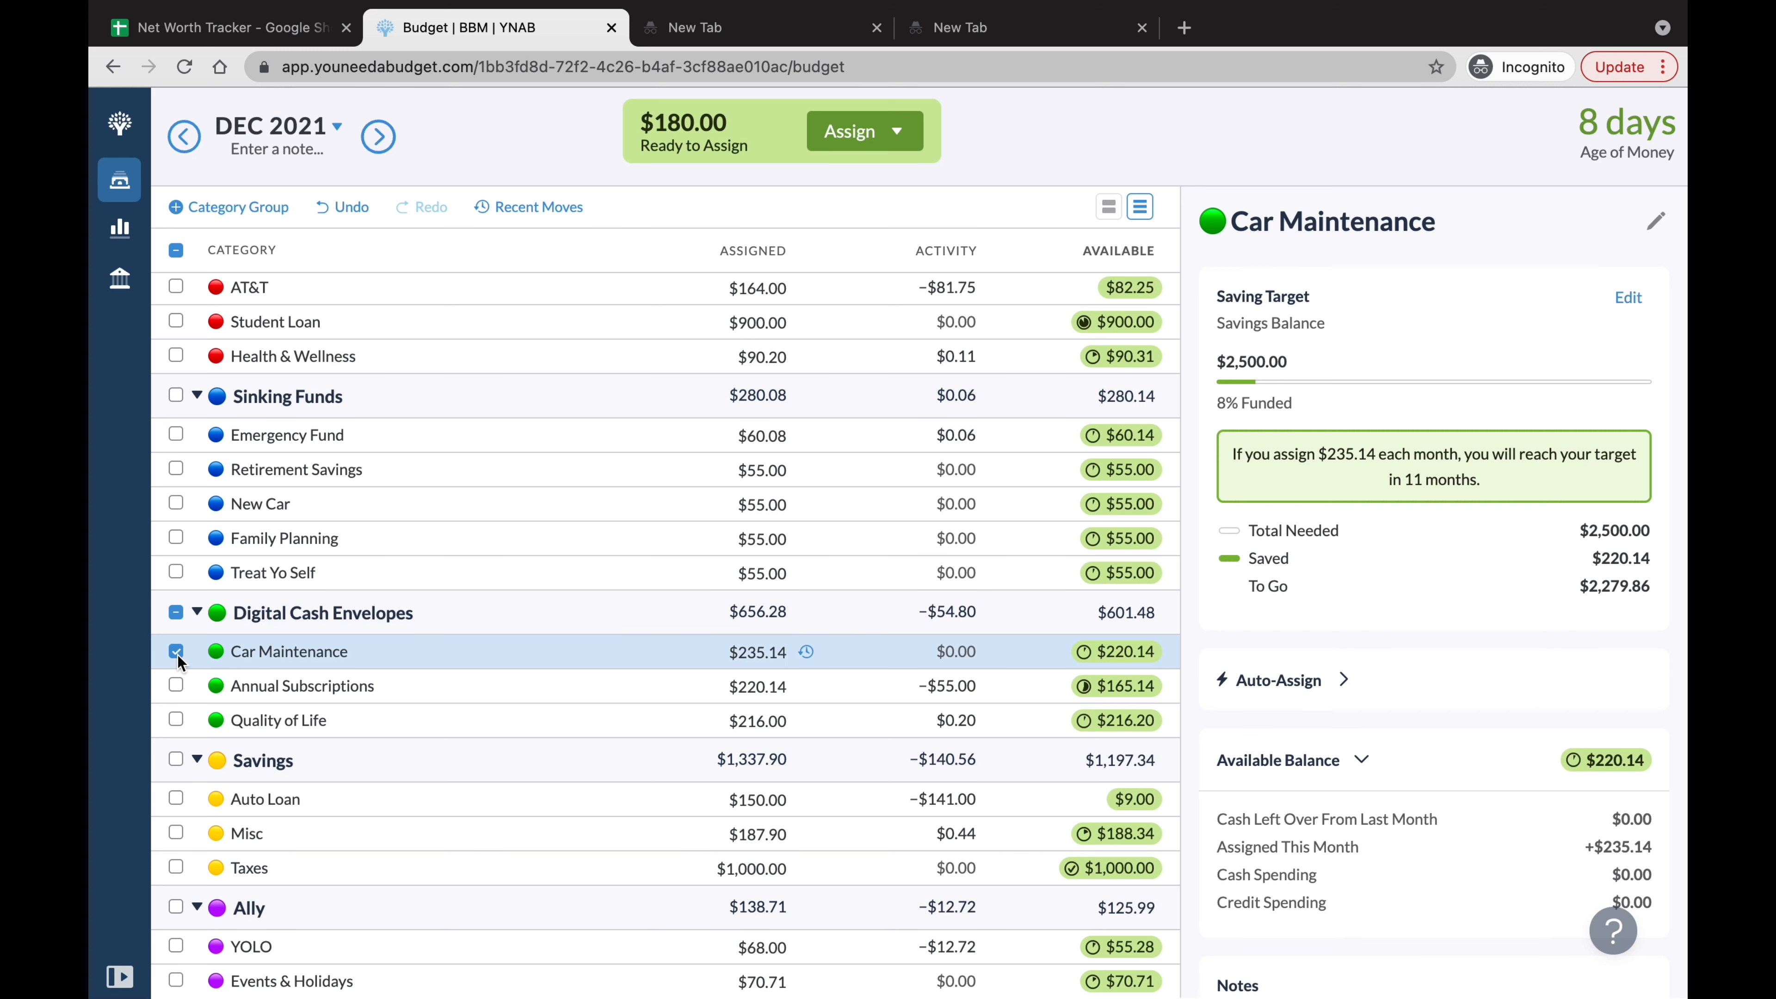
click(178, 687)
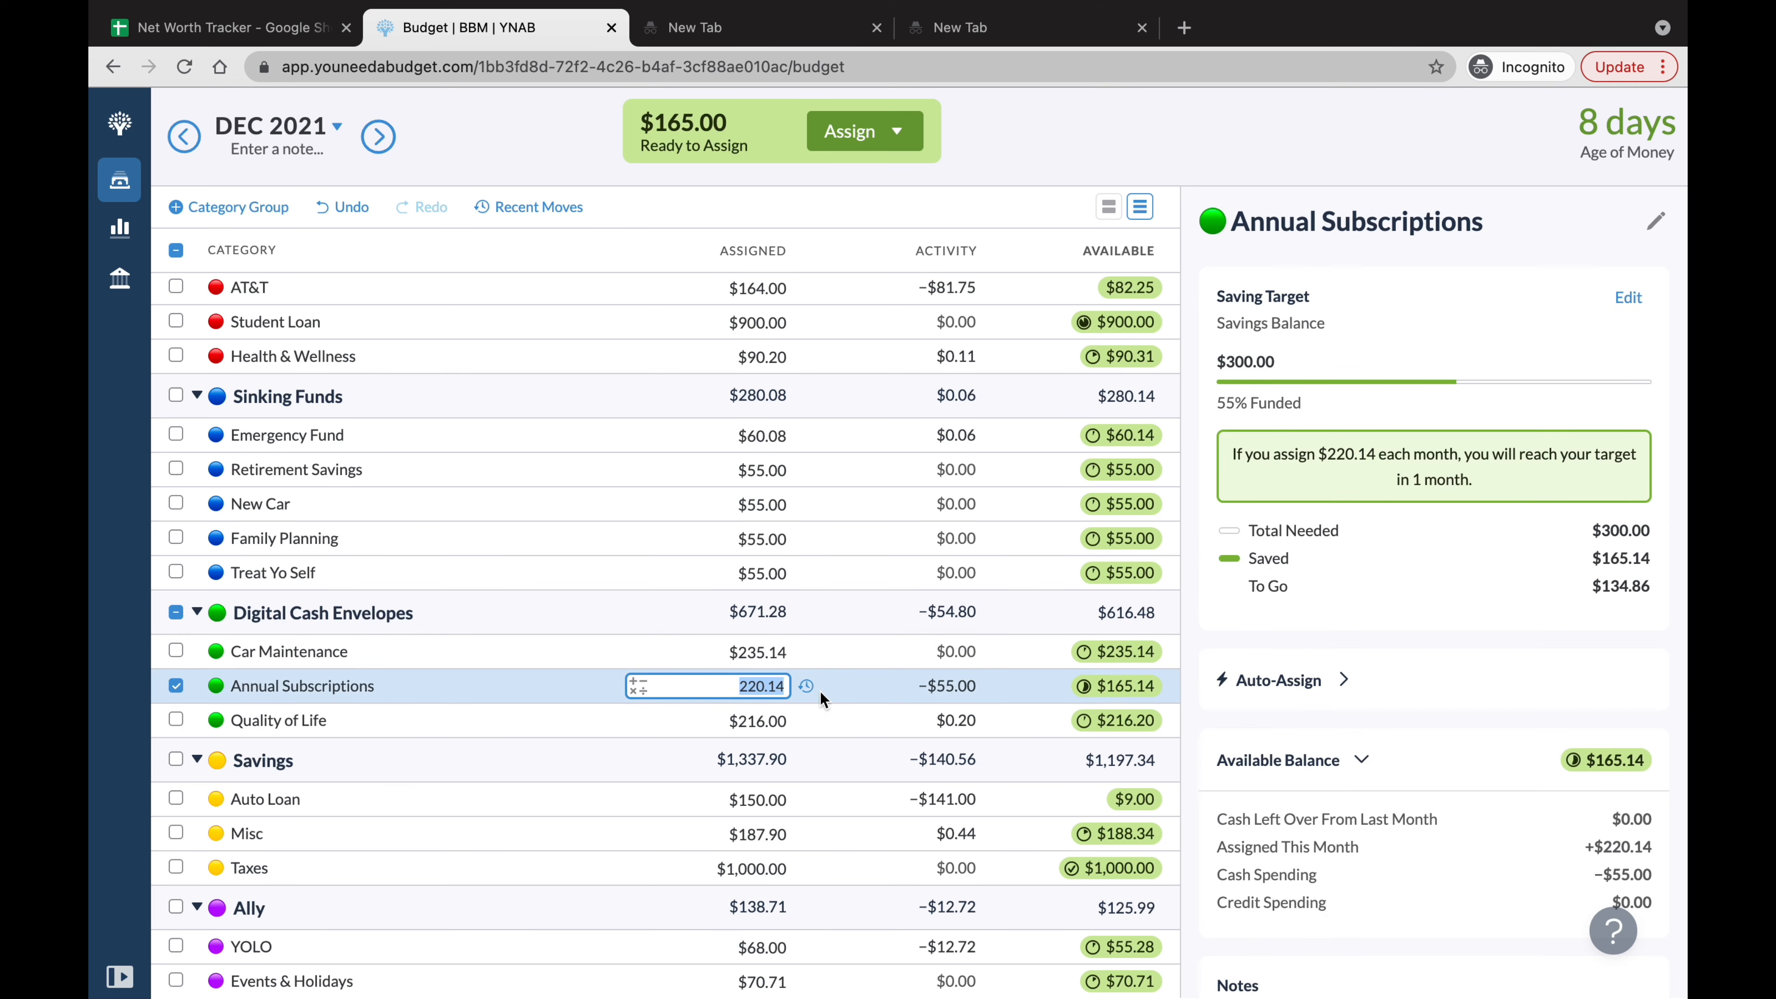
click(785, 687)
text(+10)
click(173, 686)
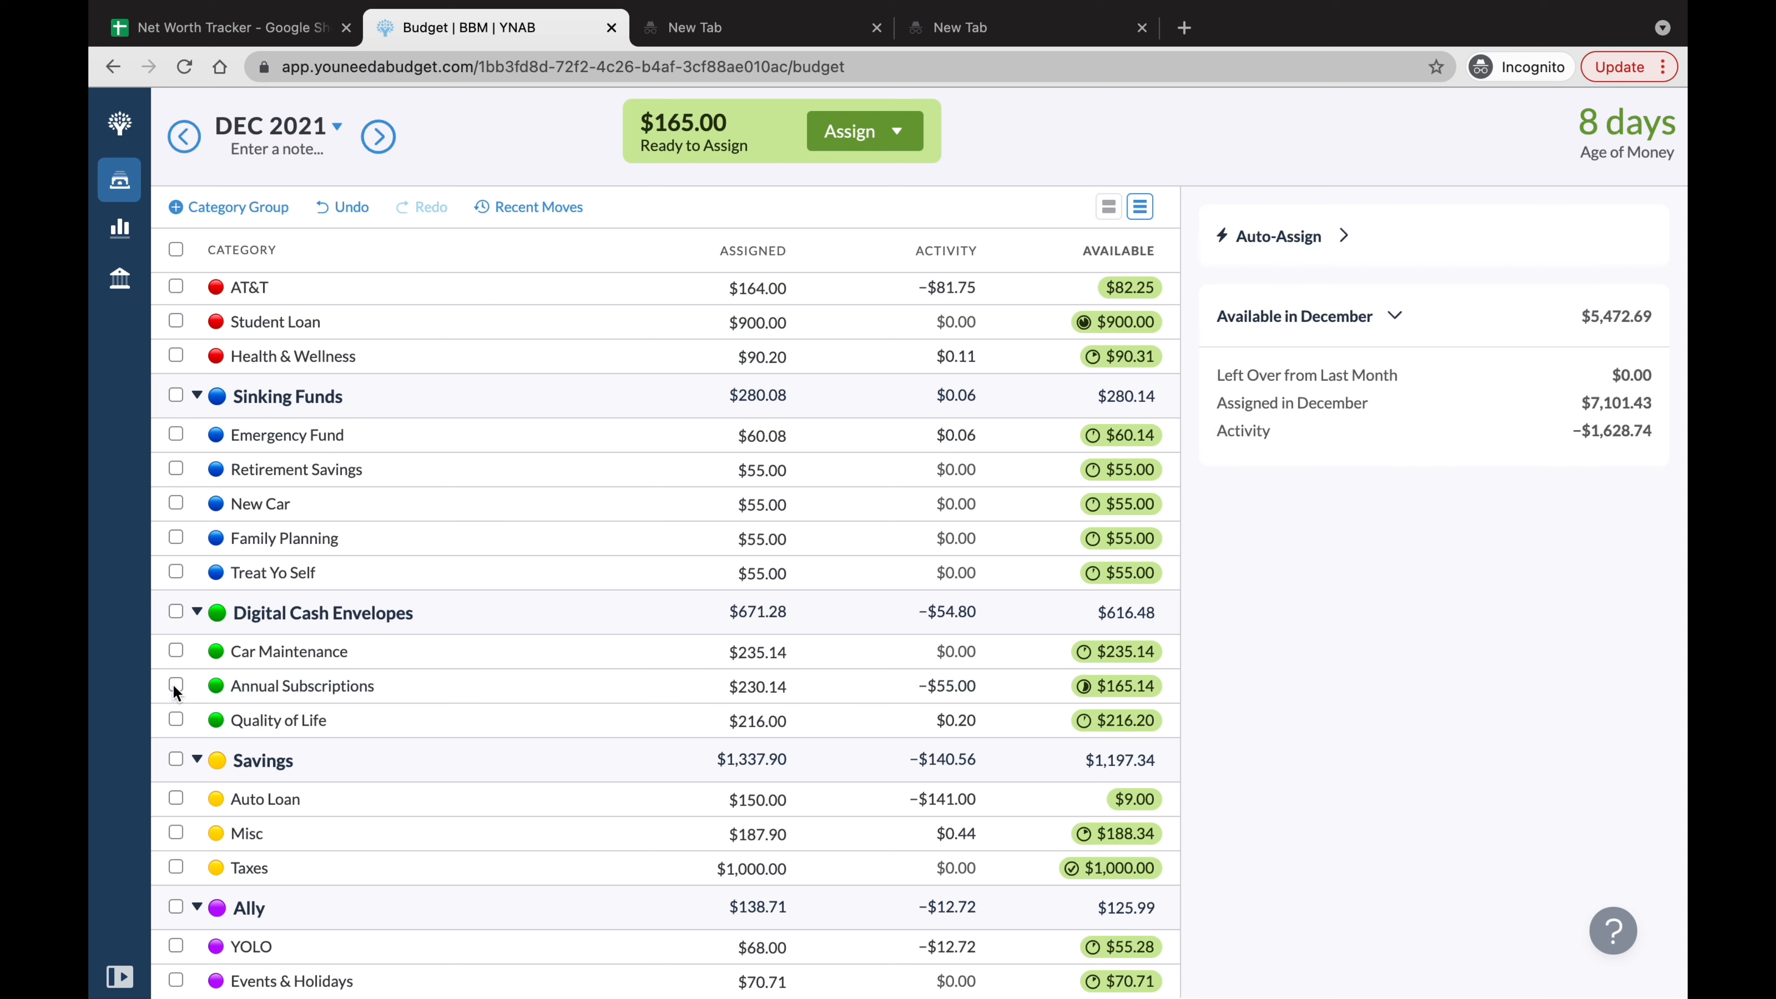
Add $25 to the assigned amount of the Quality of Life category in Digital Cash Envelopes.
click(765, 721)
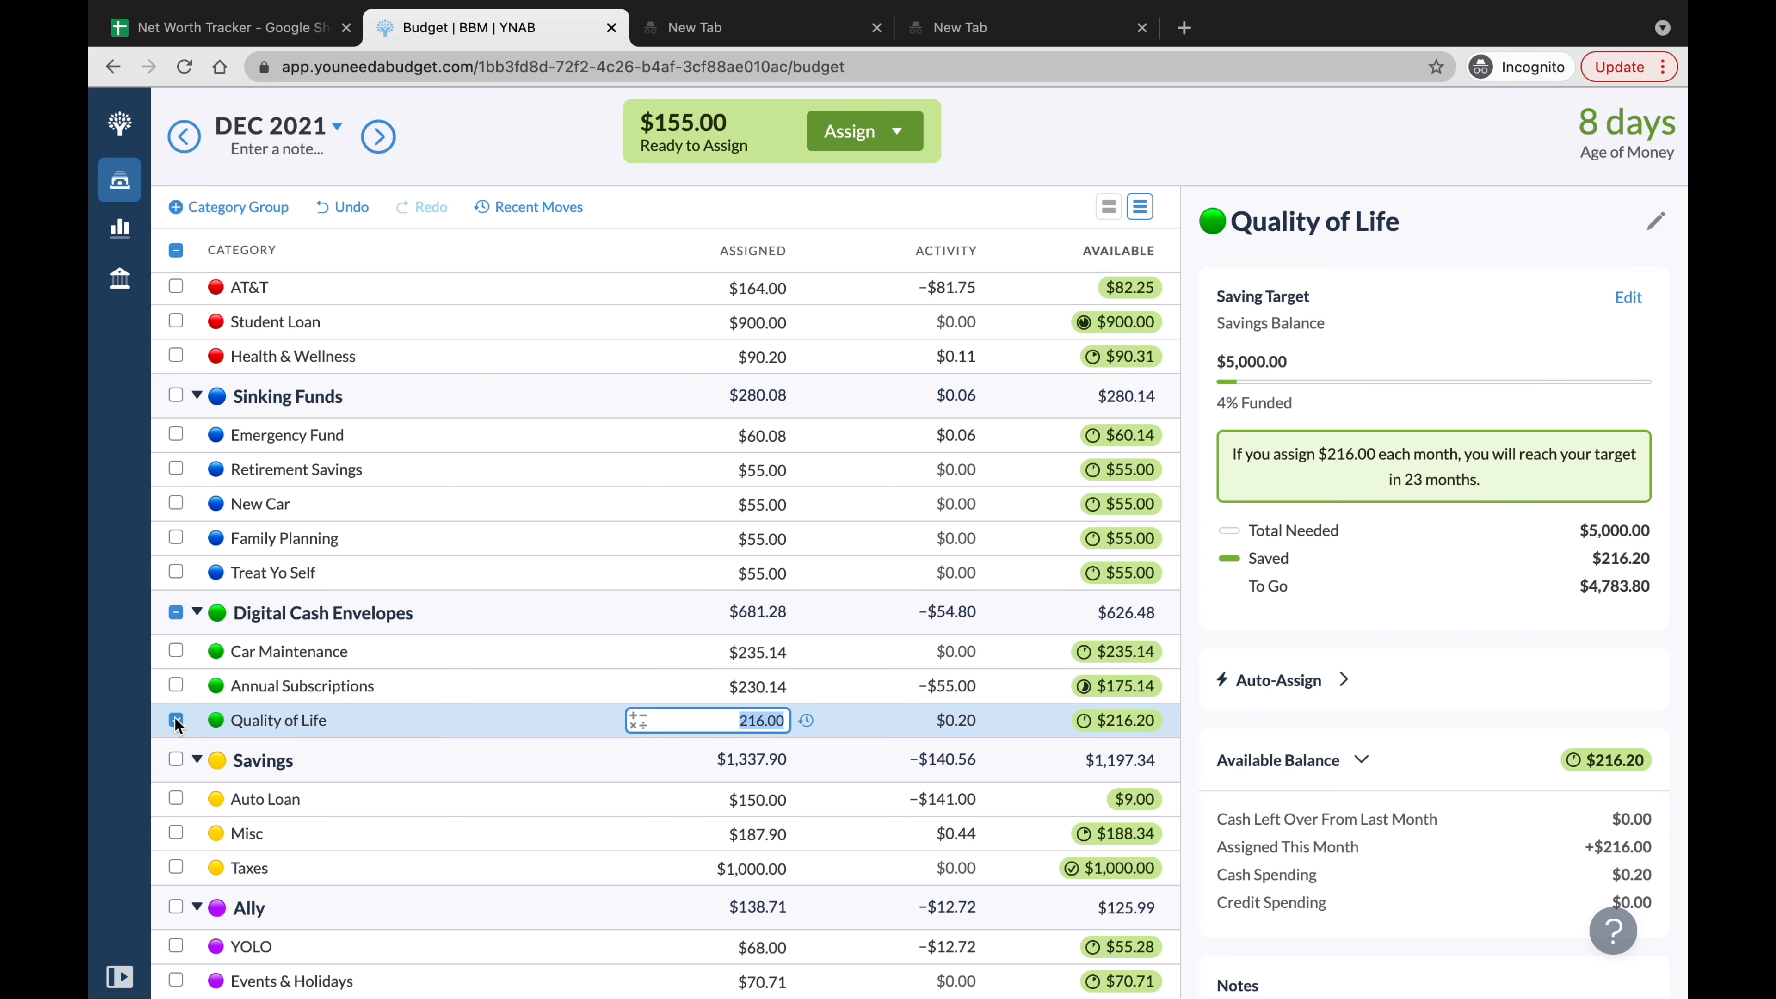
click(787, 726)
text(+25)
click(175, 721)
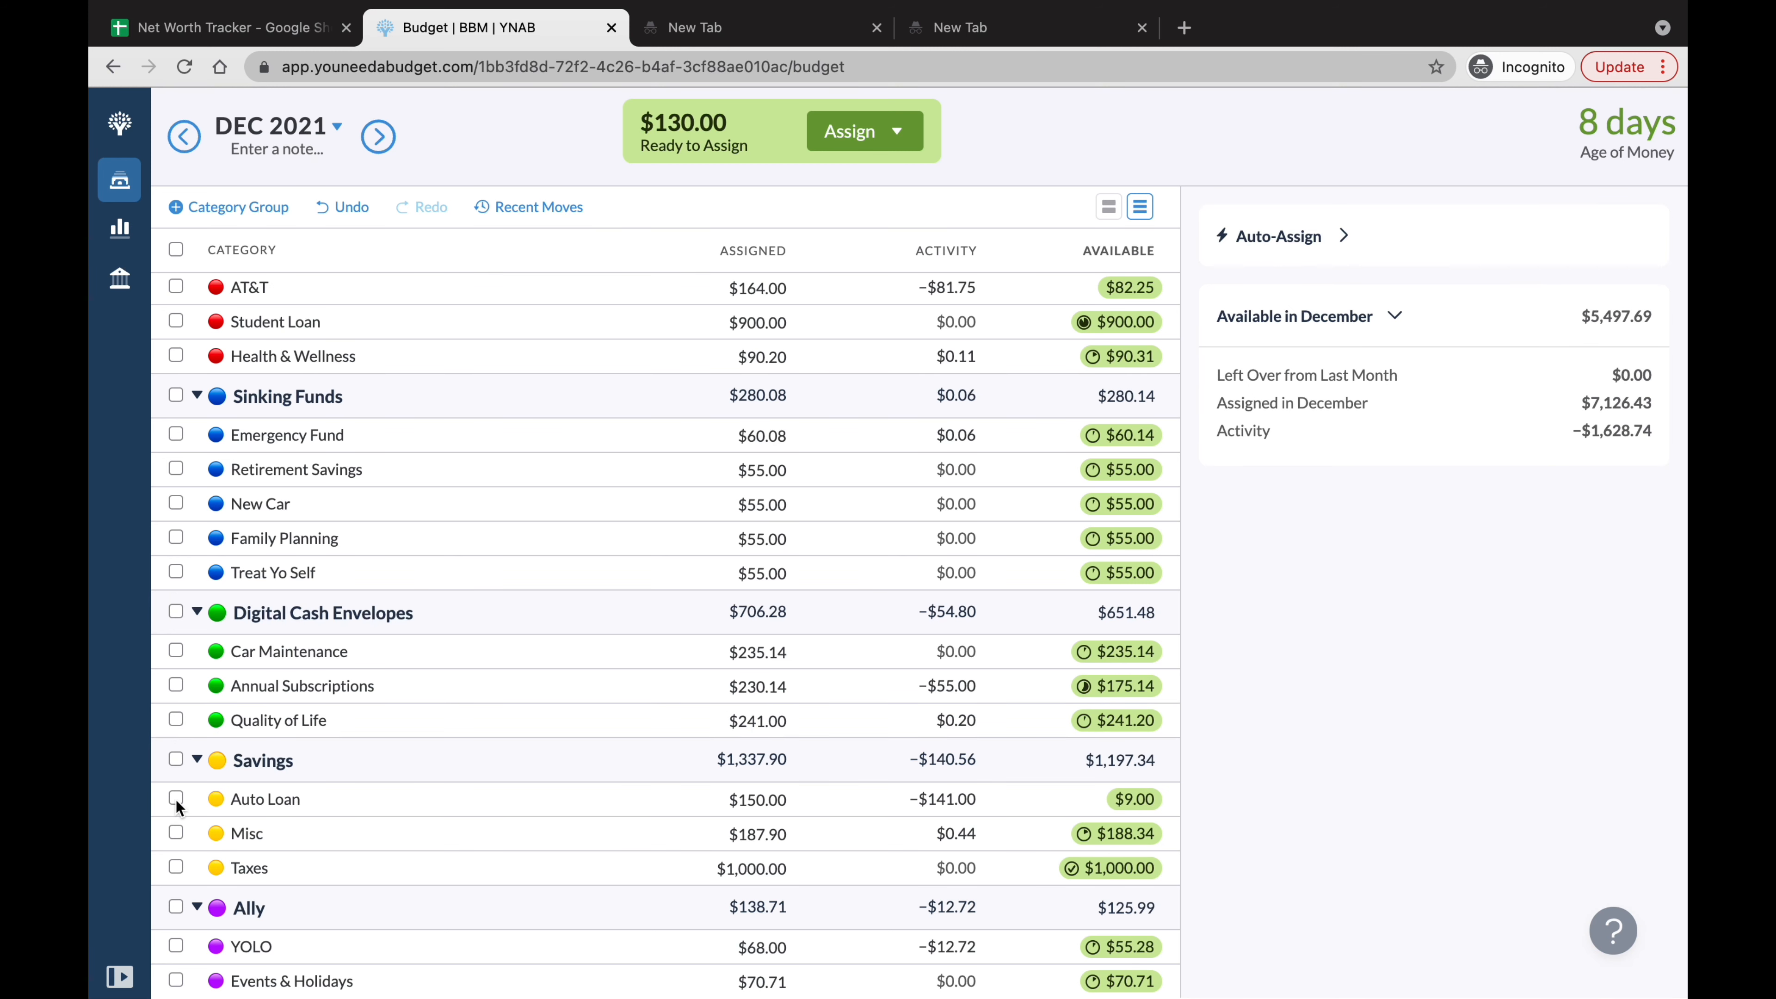
Add $75 to the assigned amount of the Auto Loan category in the Savings group.
click(176, 799)
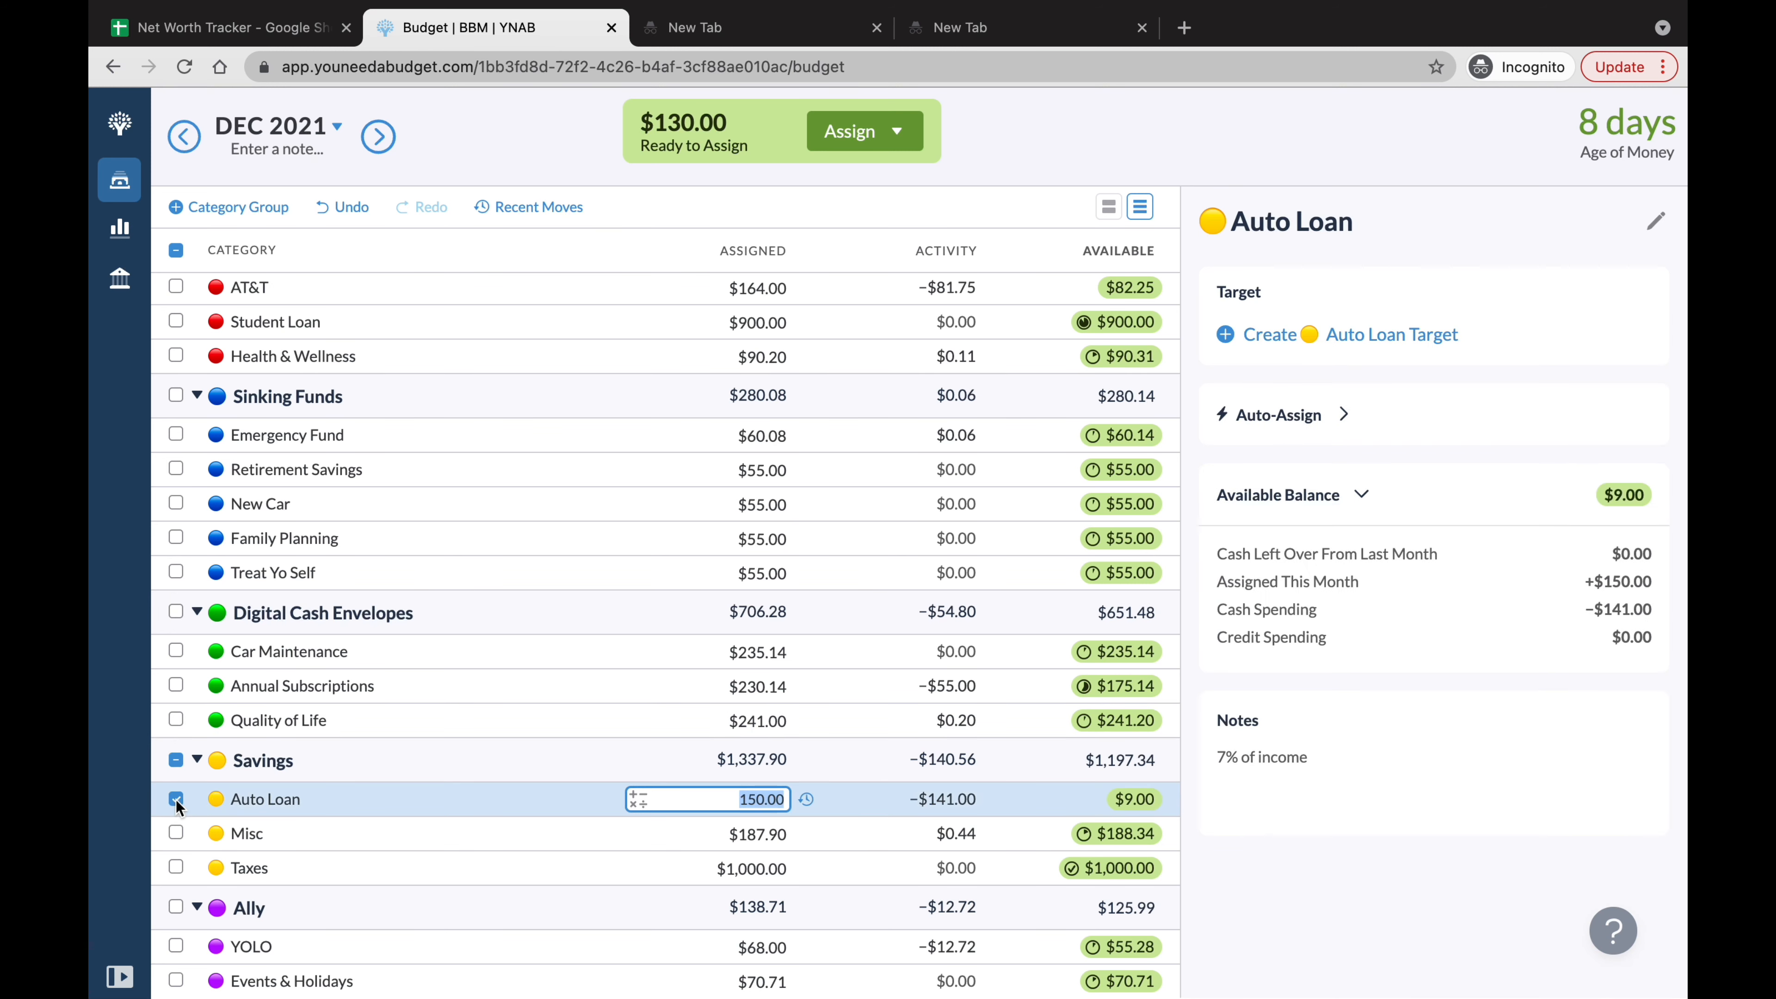
click(785, 804)
text(+75)
click(175, 801)
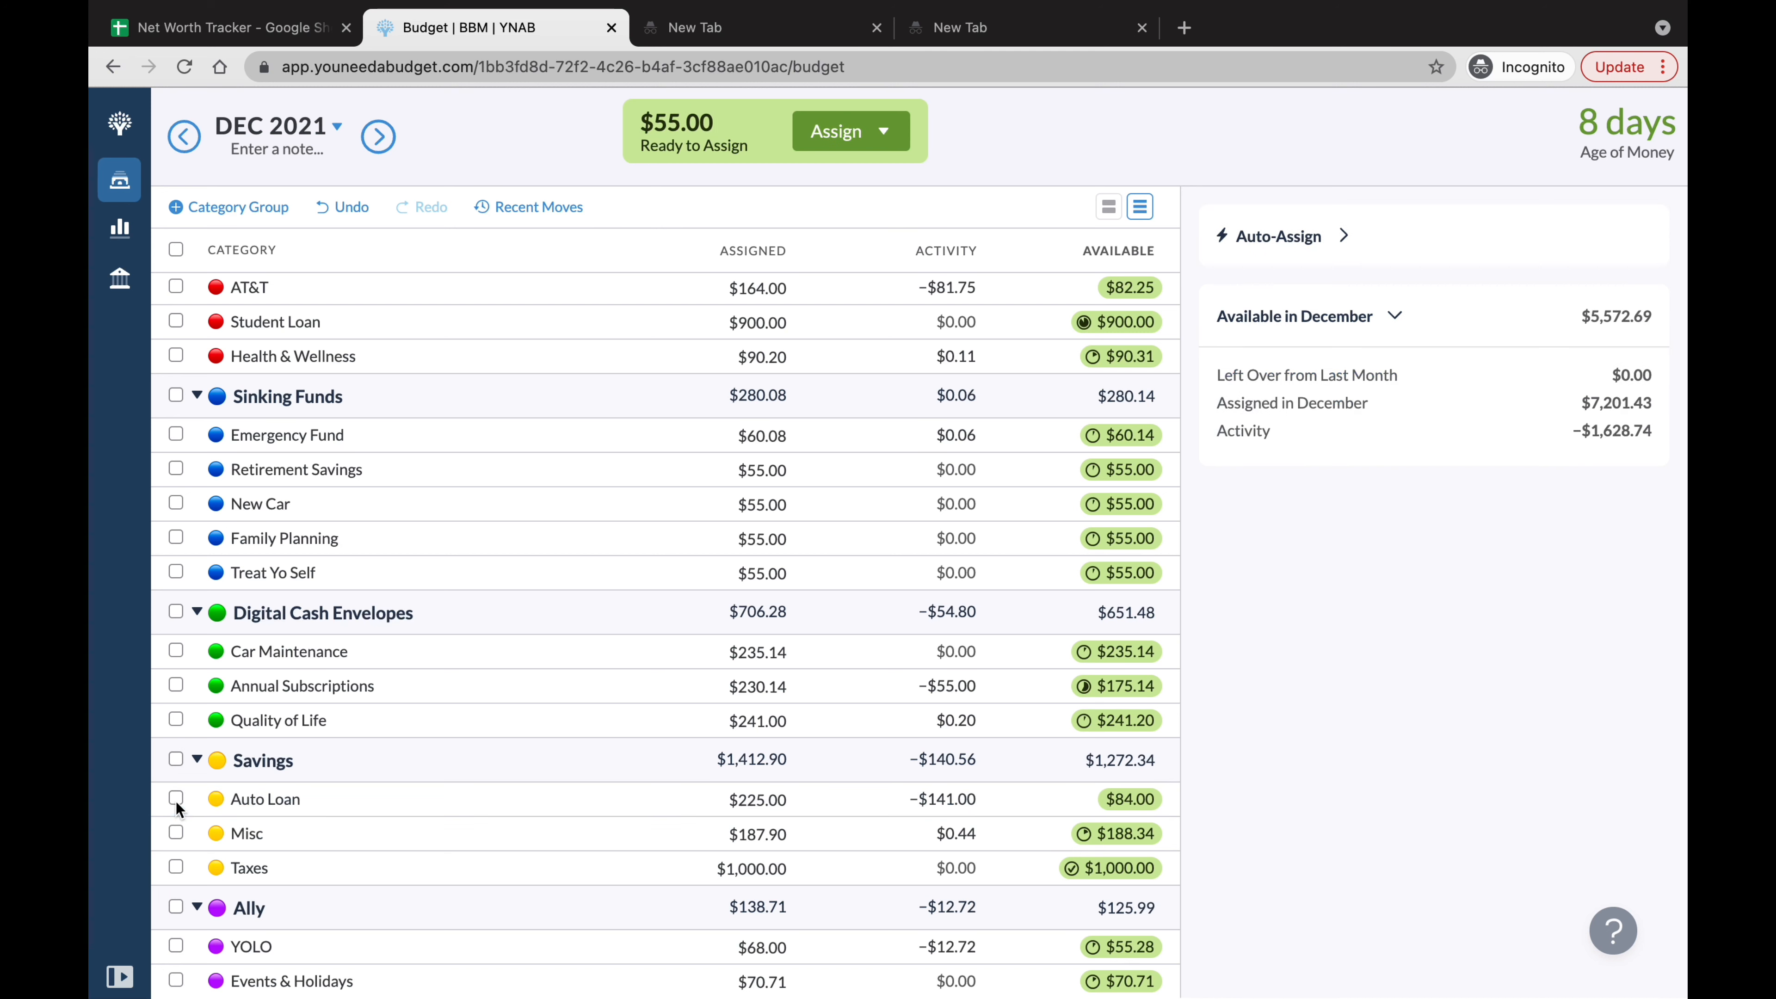
Add $25 to the assigned amount of the Misc category in the Savings group.
click(177, 835)
click(769, 834)
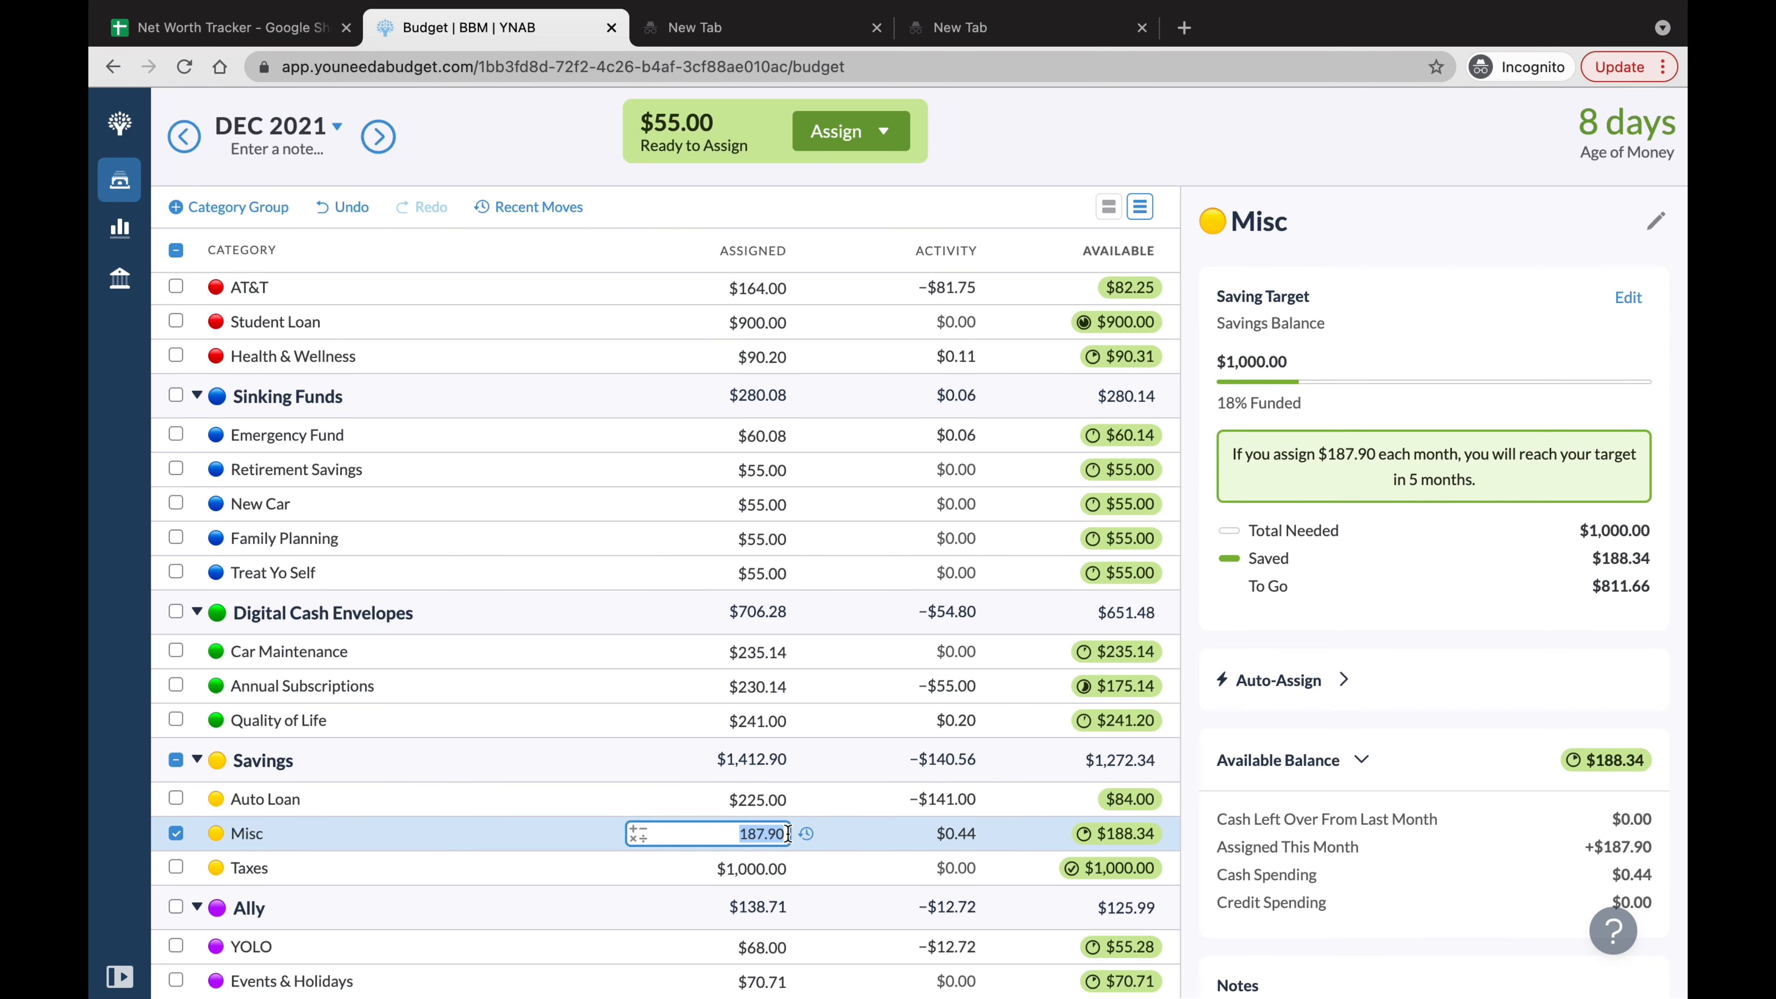
click(788, 834)
text(+25)
key(Return)
click(174, 833)
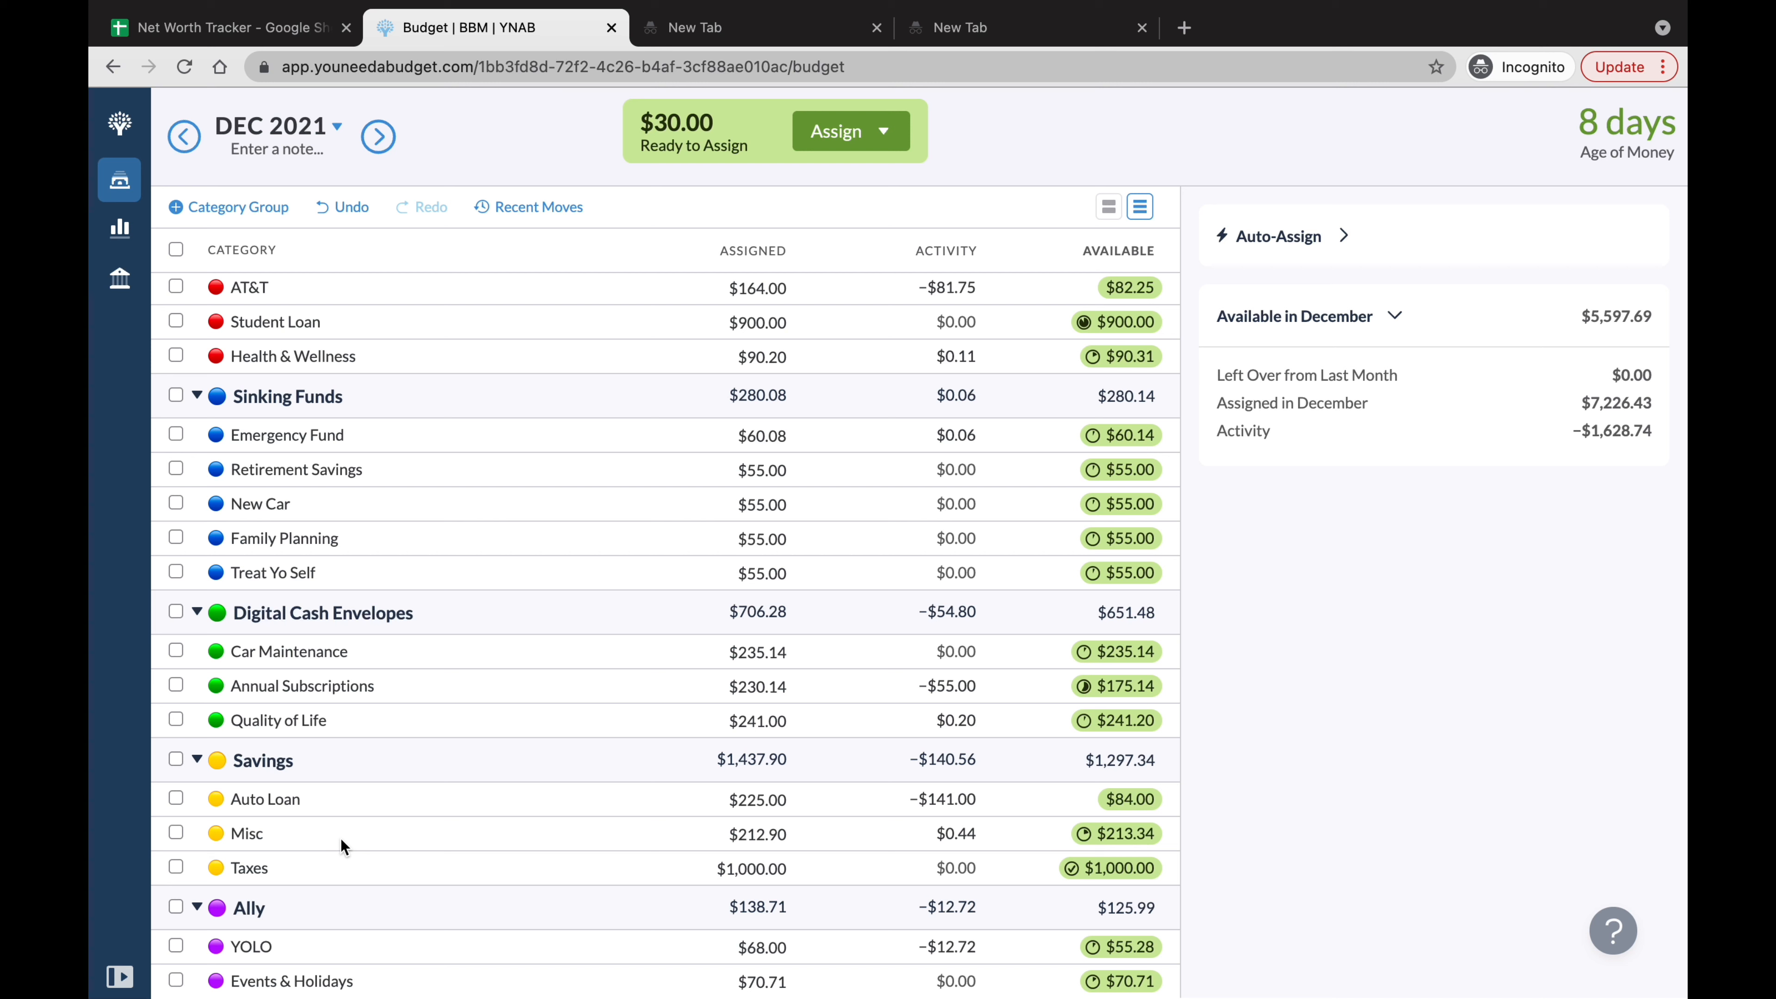
Add $15 each to the assigned amounts of YOLO and Events & Holidays in the Ally group.
click(176, 947)
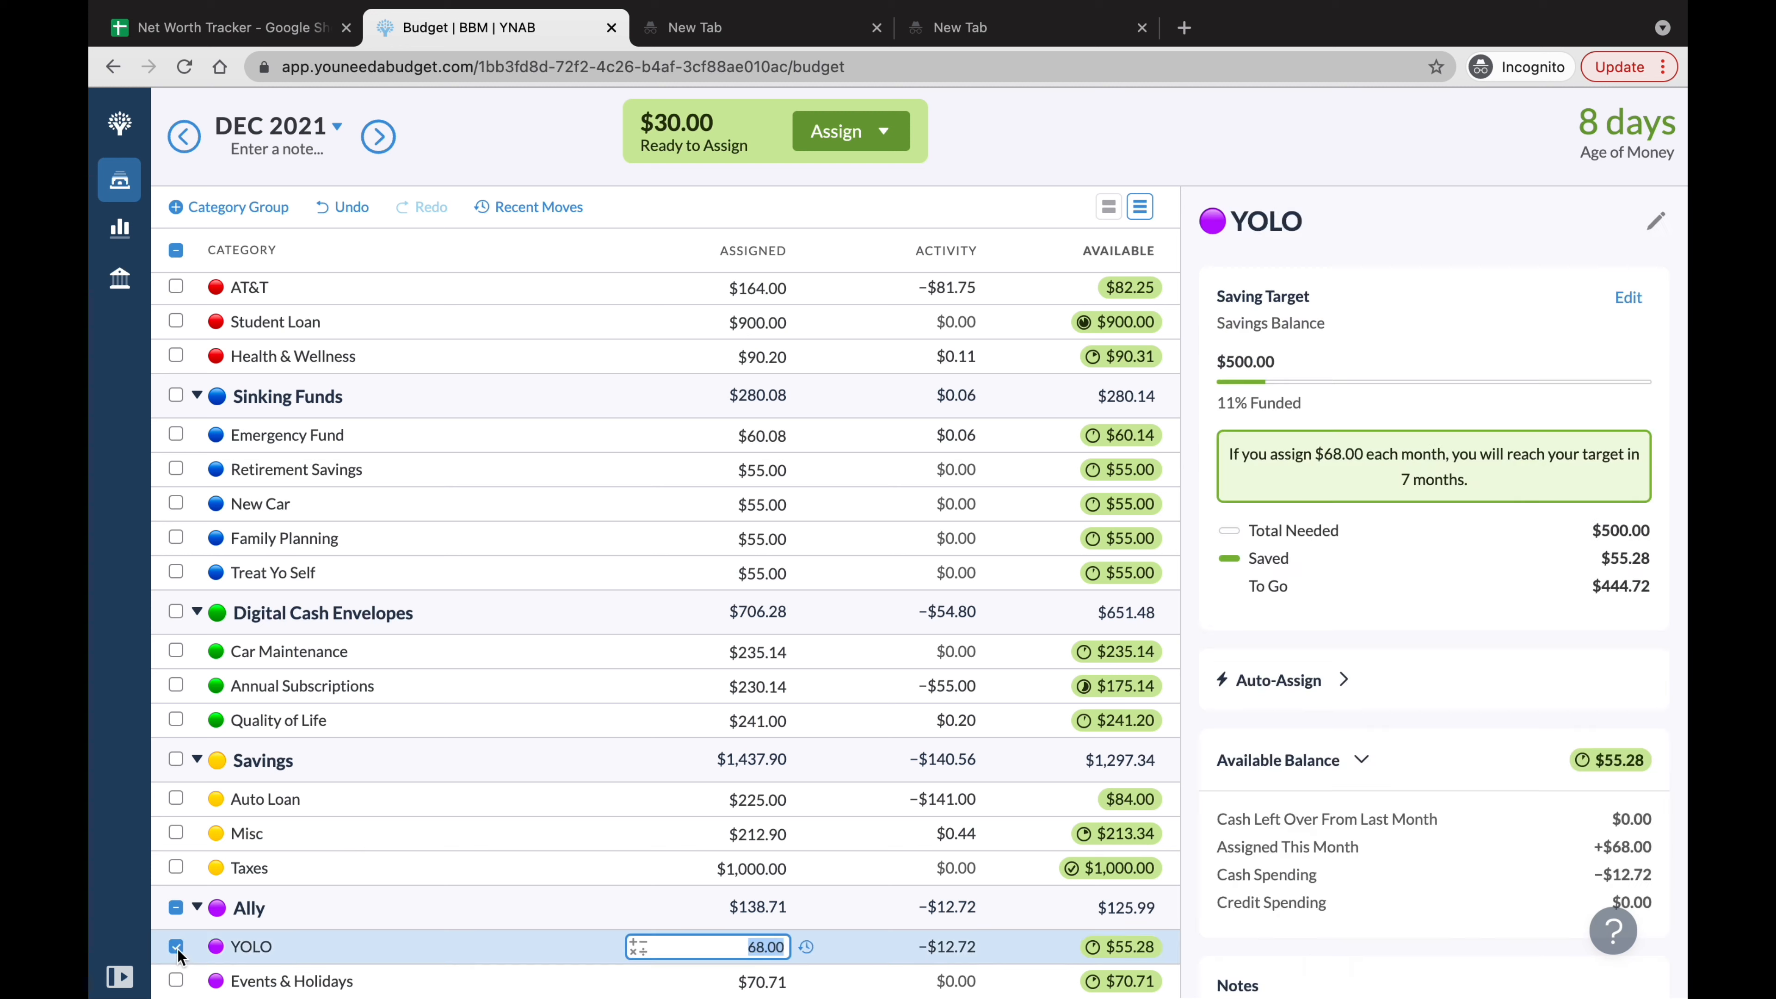
click(786, 948)
text(+15)
click(175, 949)
click(264, 980)
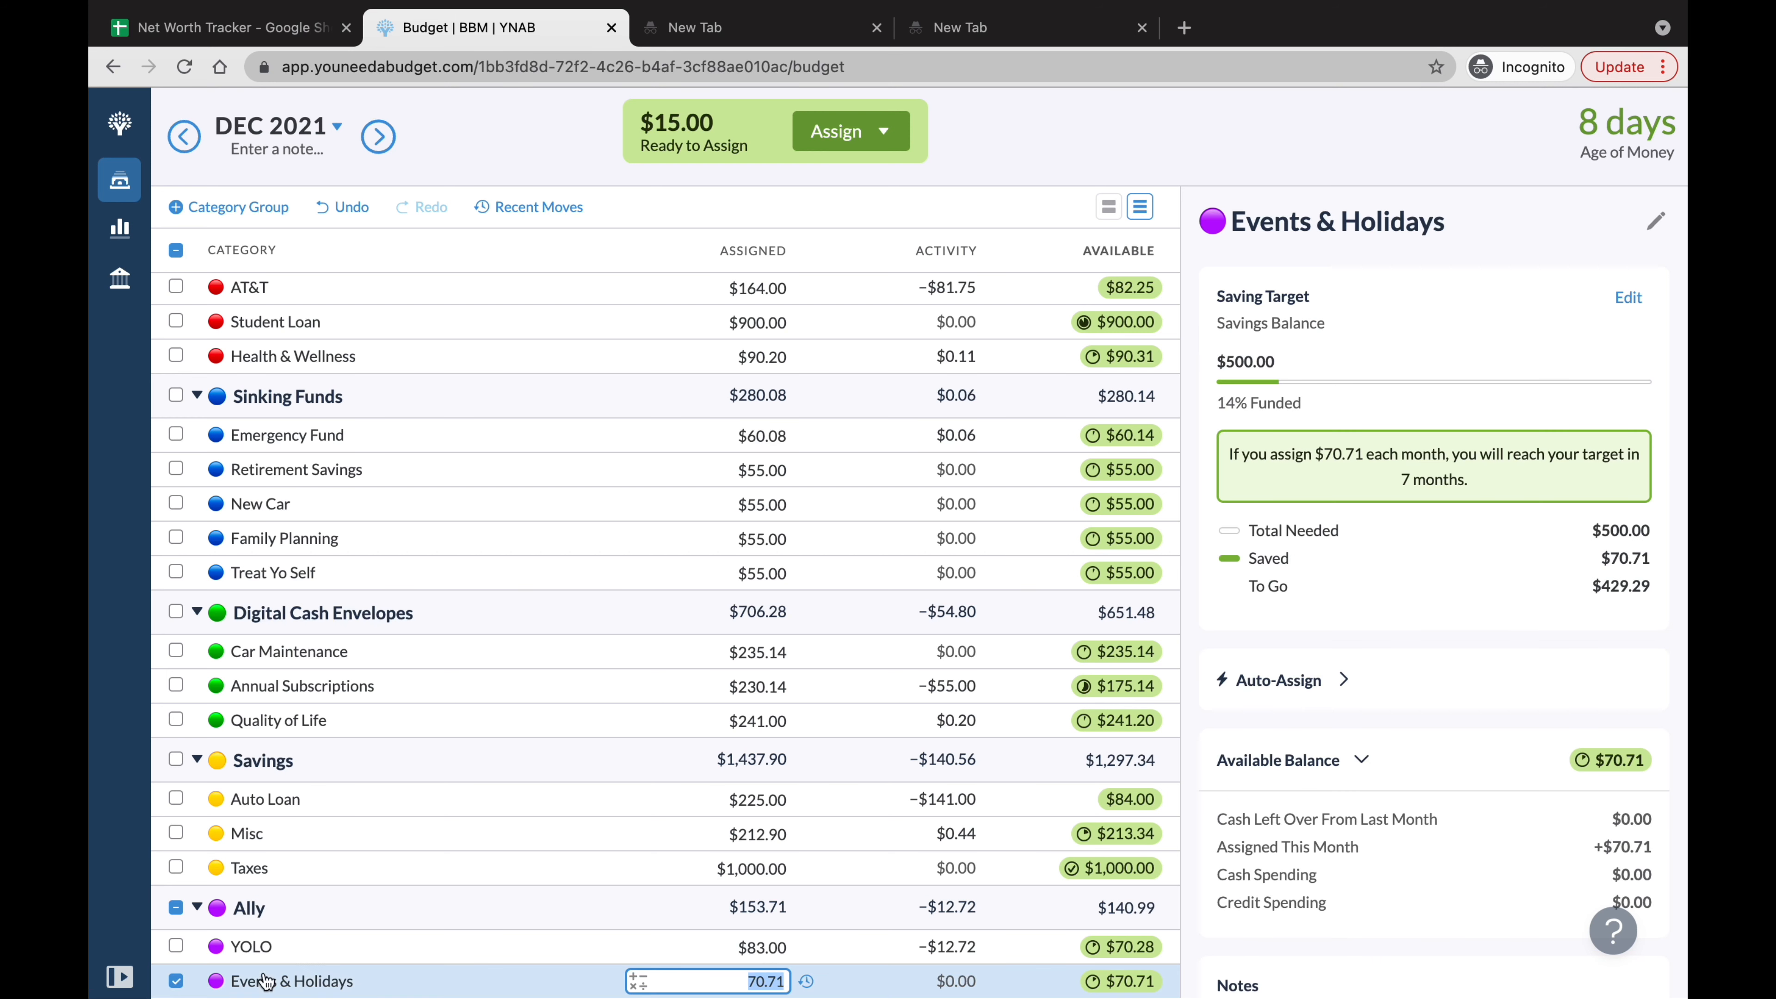
click(787, 977)
text(+15)
click(175, 981)
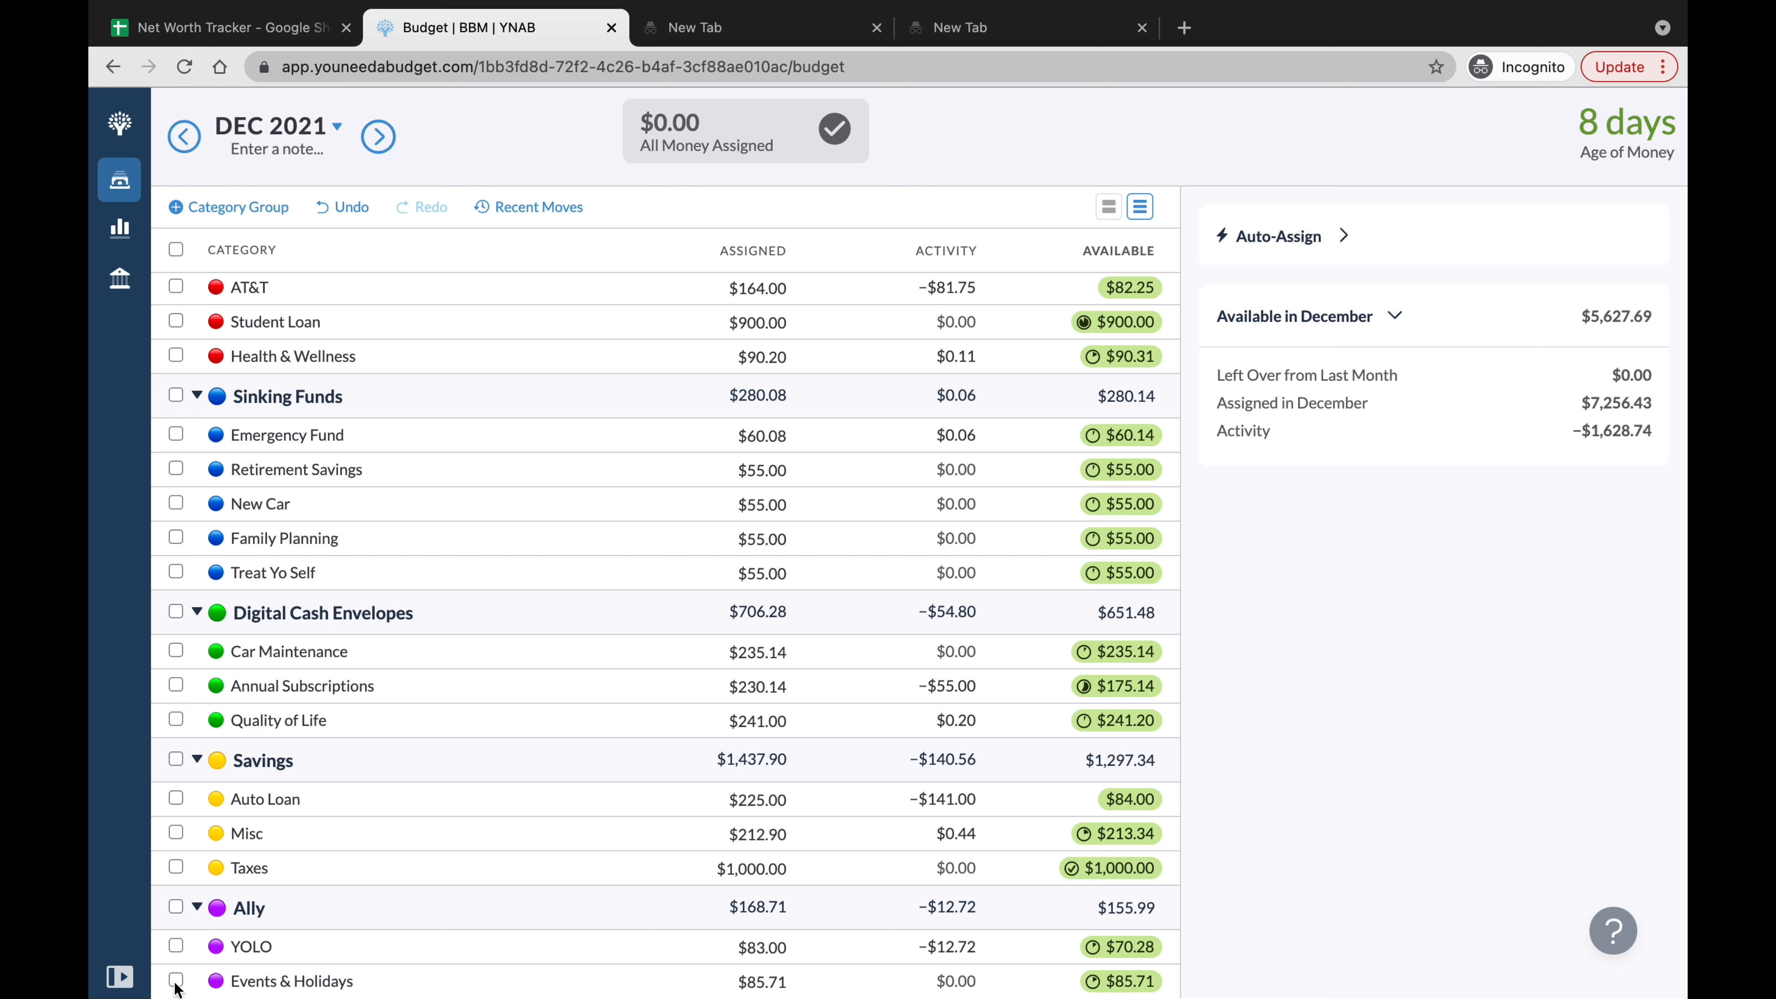